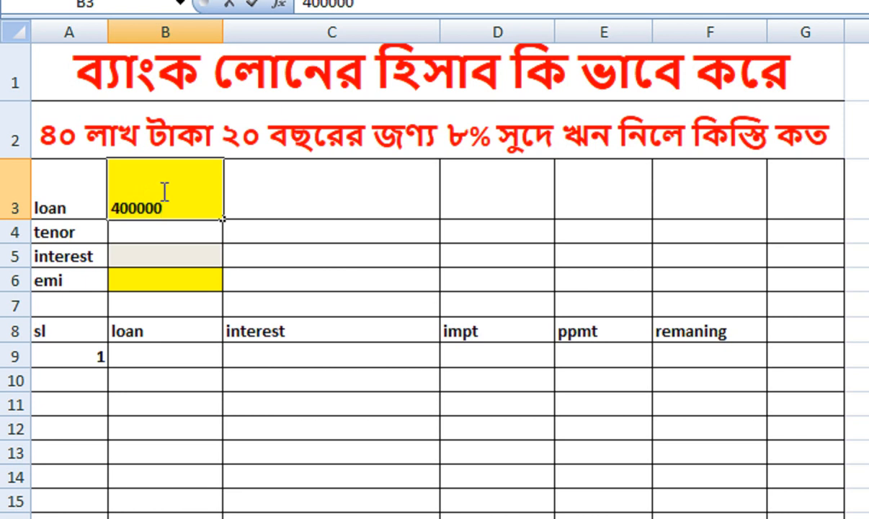
- Enter 20 as the loan tenor in B4 and 8% as the interest rate in B5
left_click(188, 226)
type("20")
left_click(199, 257)
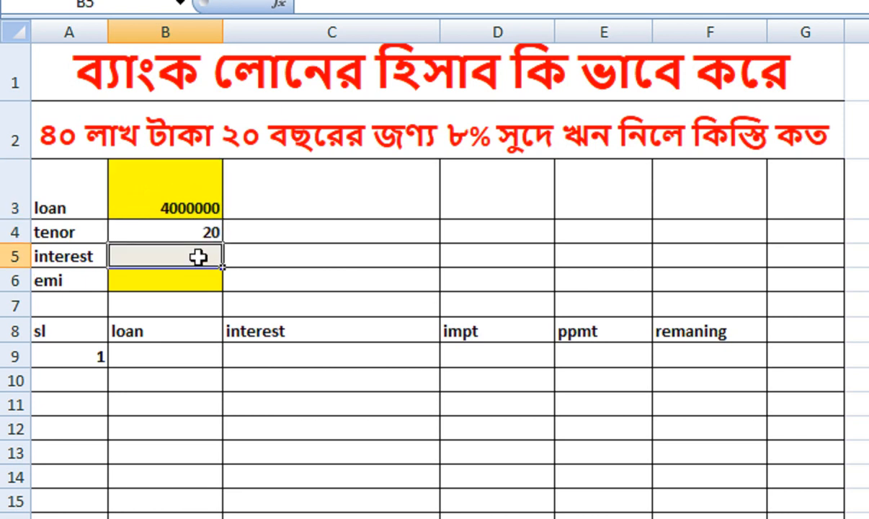
type("8%")
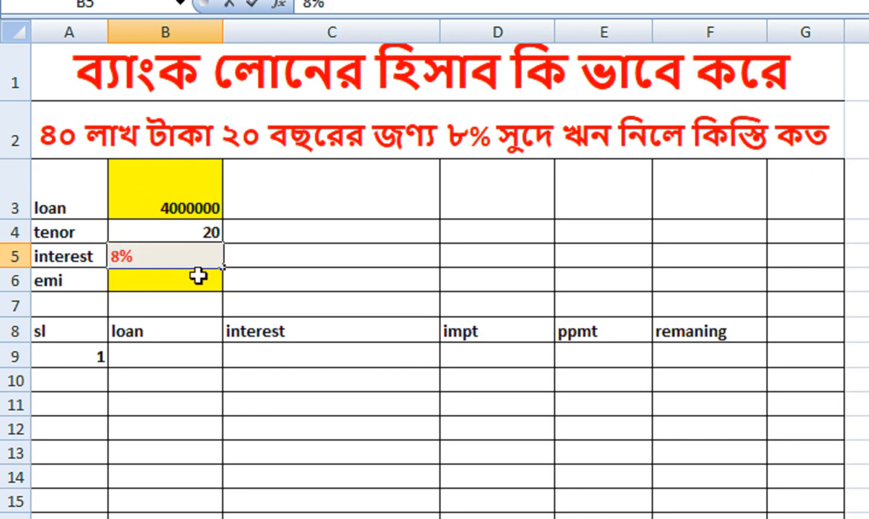
- Calculate the monthly EMI in B6 with the formula =PMT(B5/12,B4*12,-B3)
left_click(198, 276)
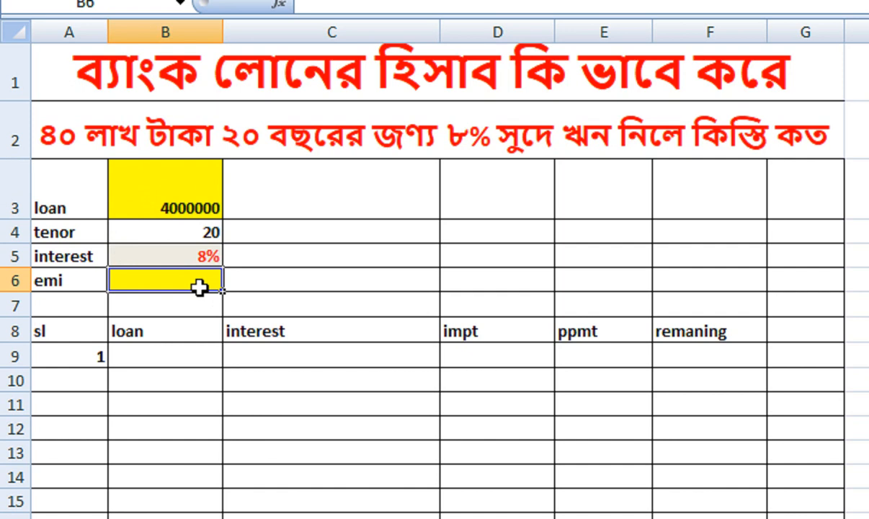
type("=pmt")
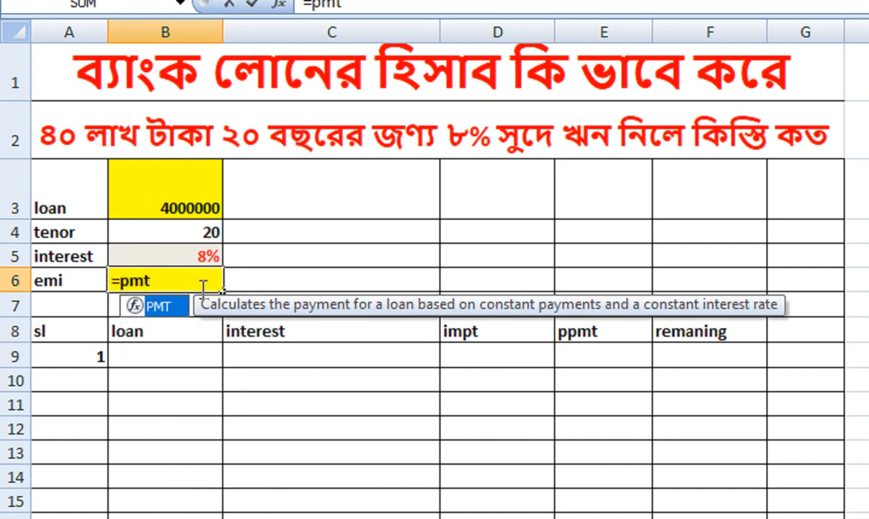
key("Tab")
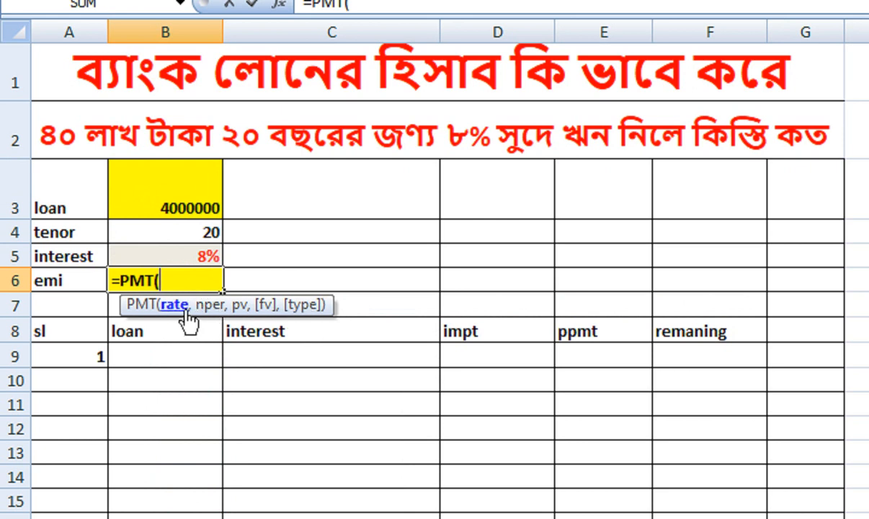
left_click(207, 254)
type("/")
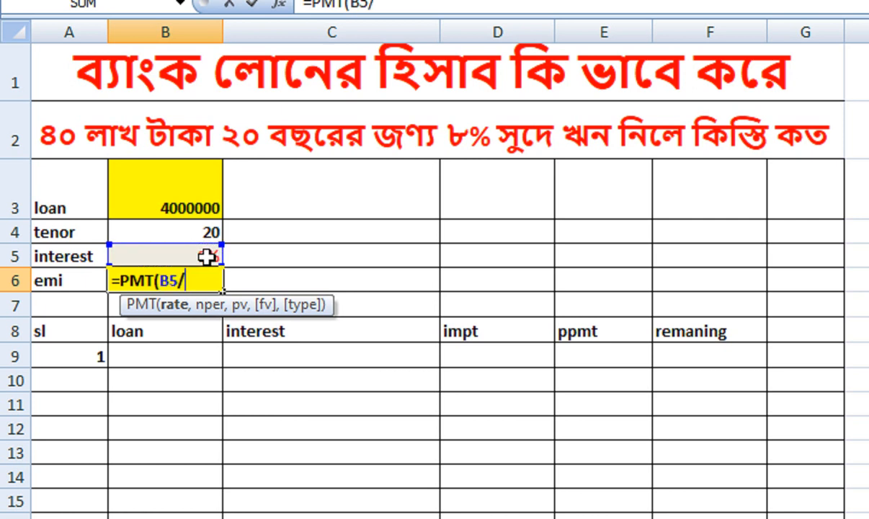
type("12,")
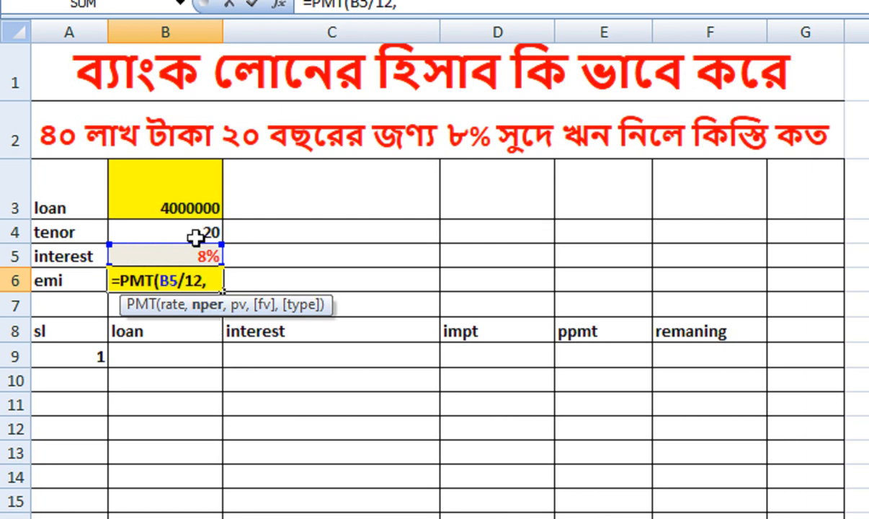
left_click(201, 234)
type("*12,")
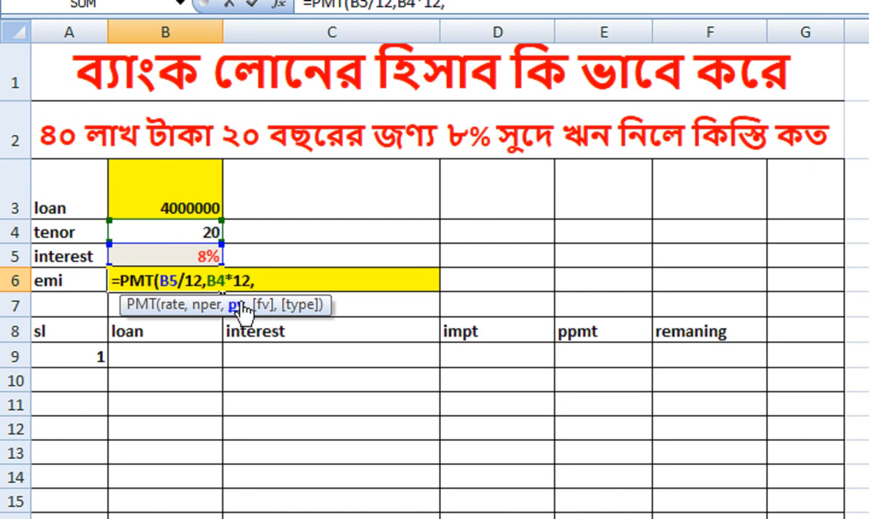
type("-")
left_click(179, 193)
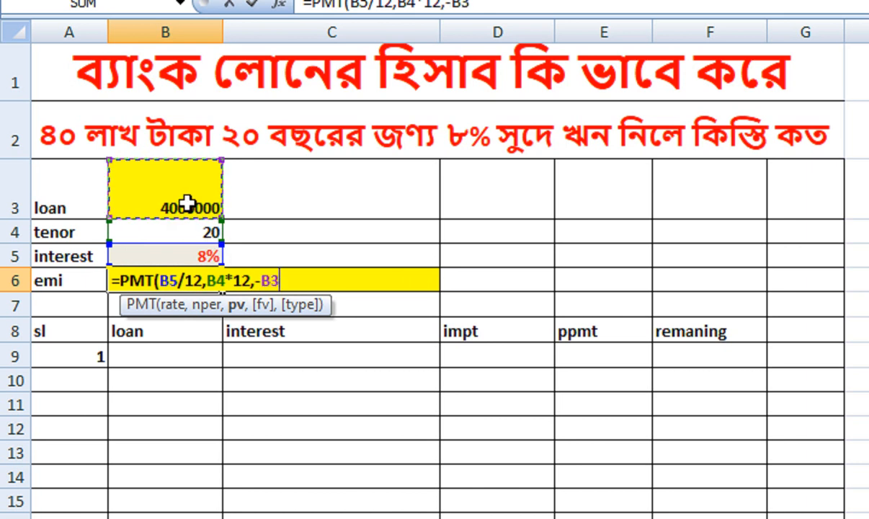
type(")")
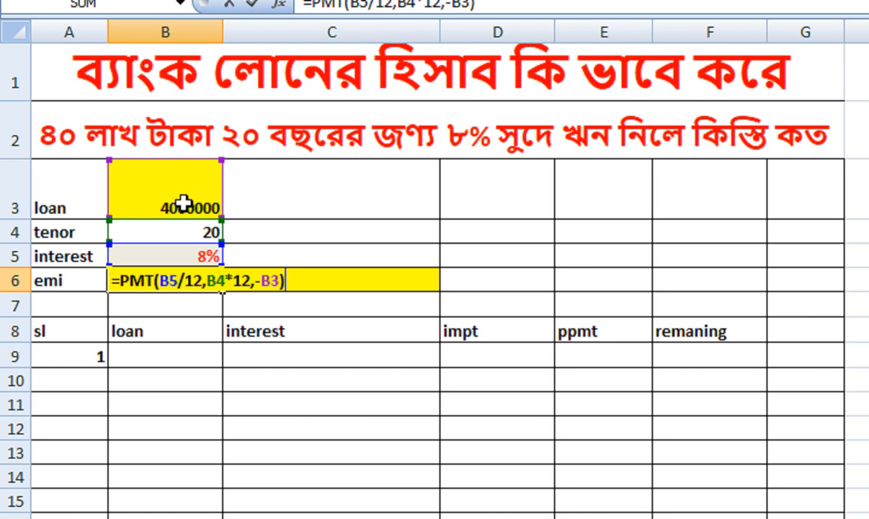
key("Return")
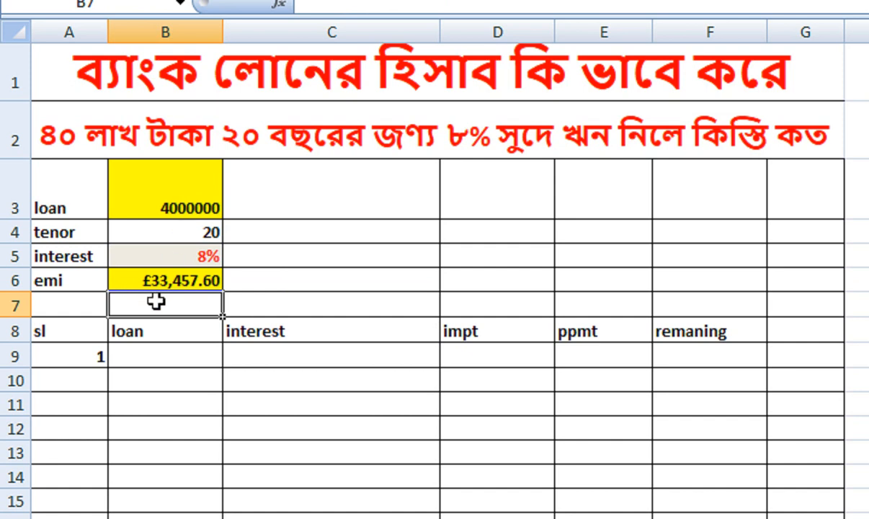
- Format the EMI in B6 in comma style without a currency symbol and label it pmt in C6
left_click(171, 278)
left_click(786, 122)
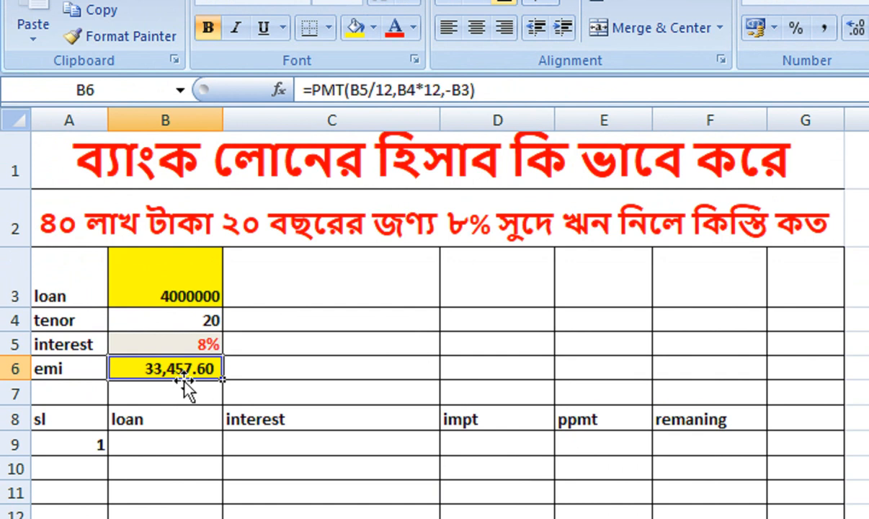
left_click(249, 369)
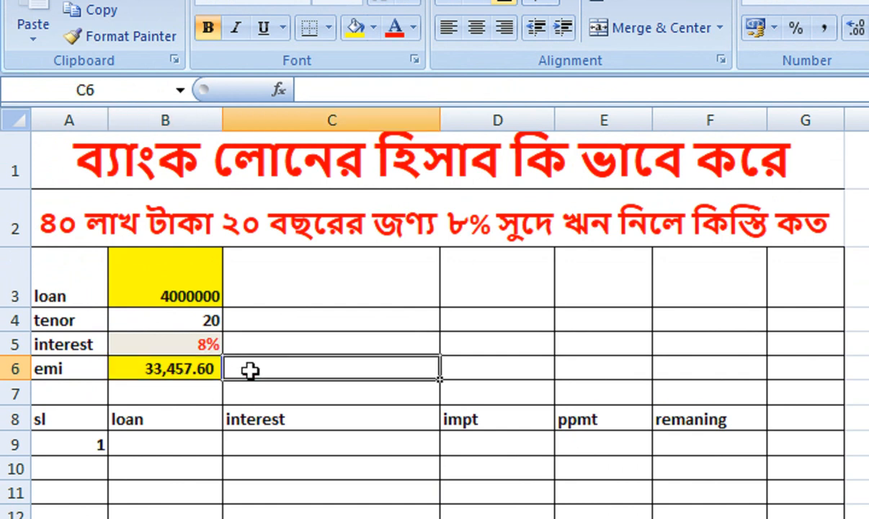
type("pmt")
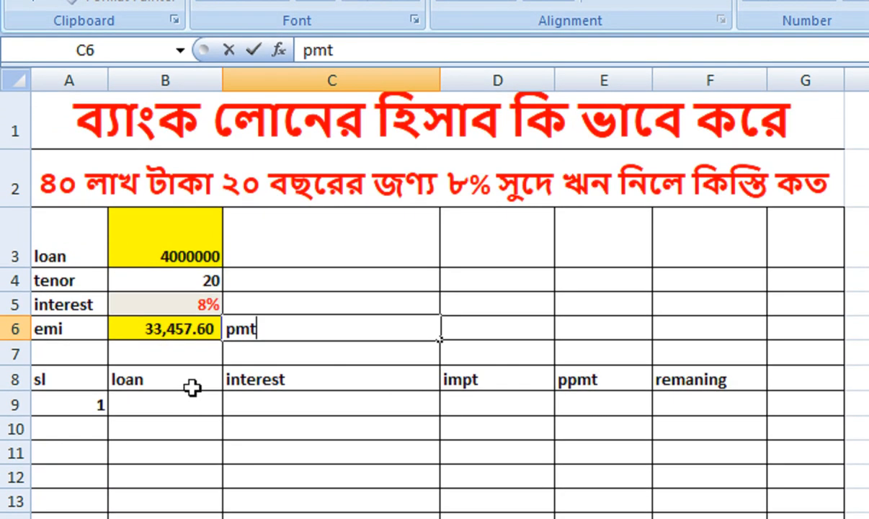
left_click(195, 334)
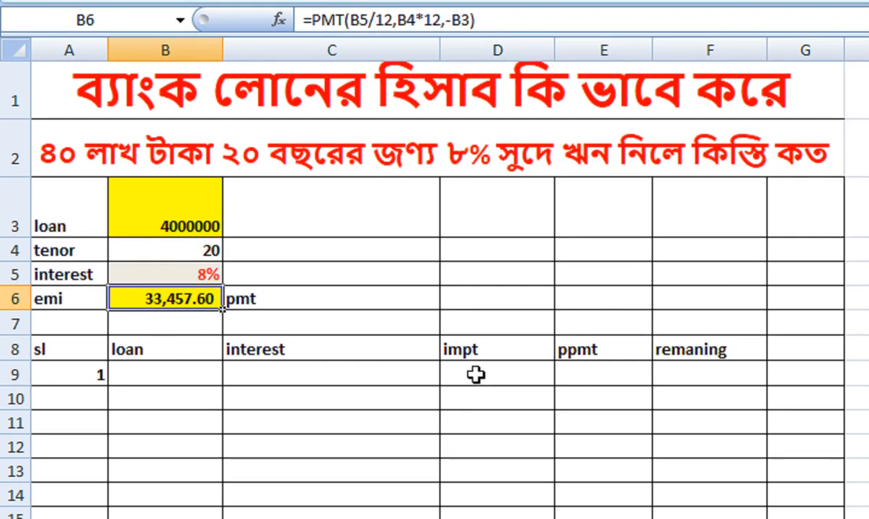
- Calculate the first month's interest in D9 with =IPMT(B5/12,1,B4*12,-B3) and format it in comma style without a currency symbol
left_click(476, 374)
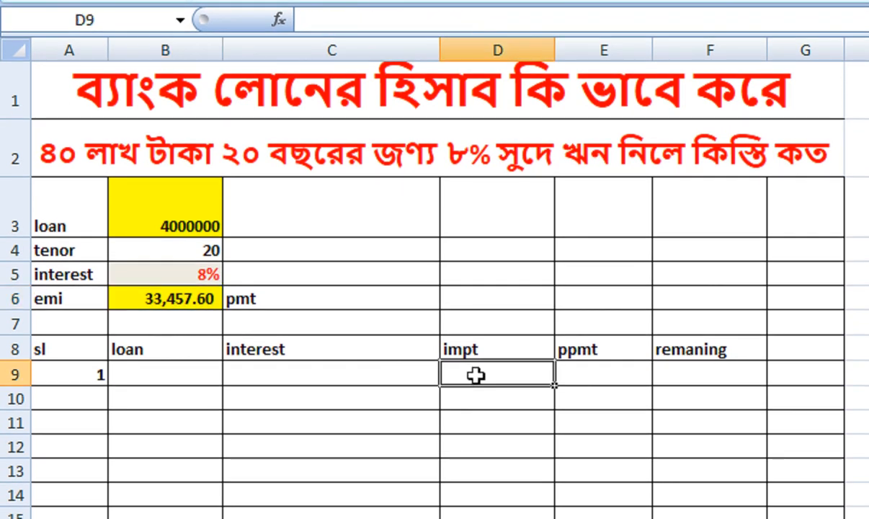
type("=")
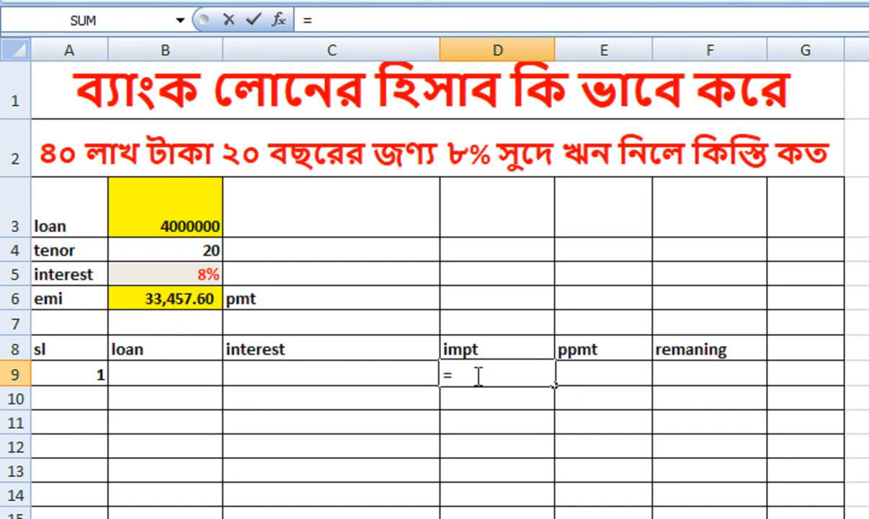
type("ipmt")
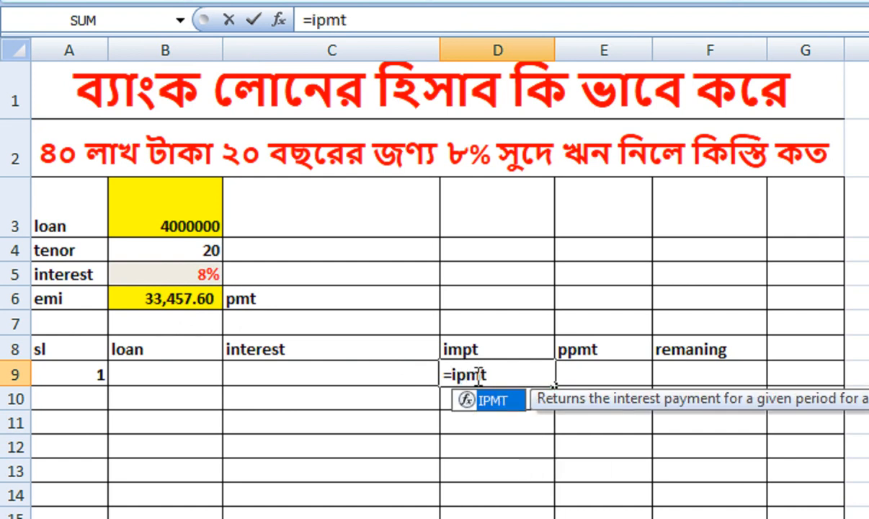
key("Tab")
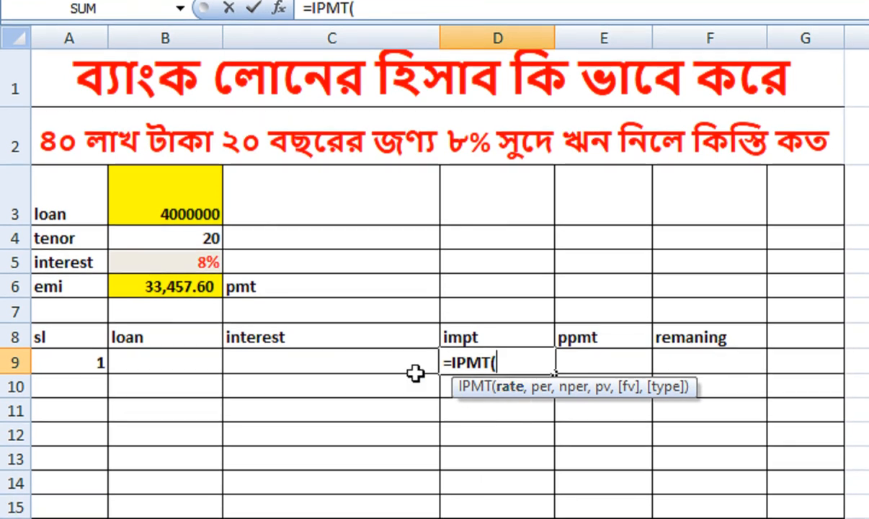
left_click(196, 263)
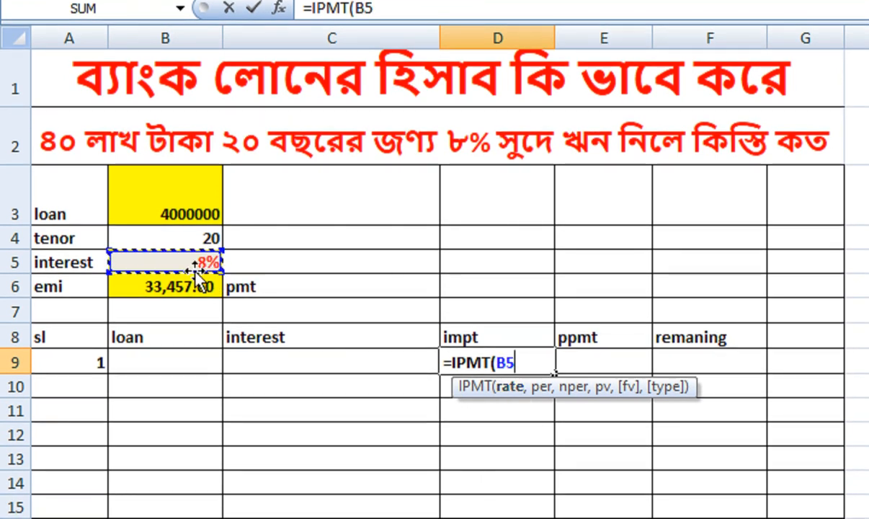
type("/12,")
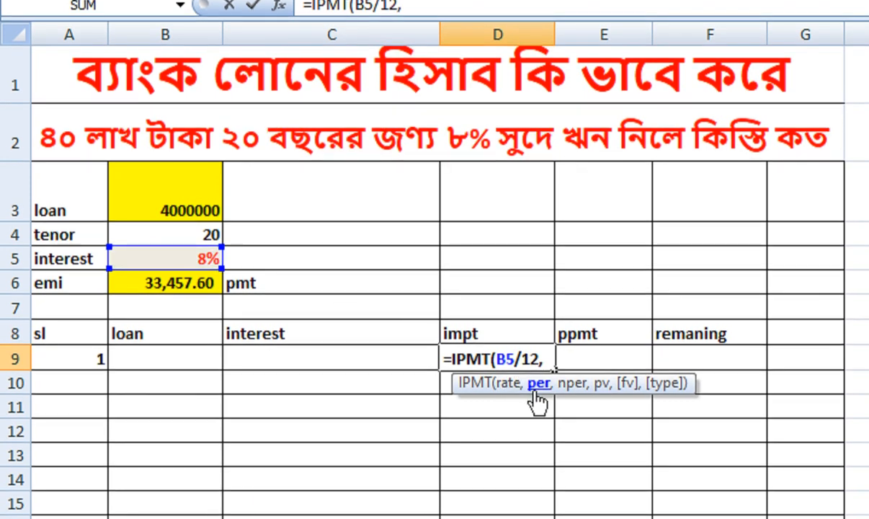
type("1")
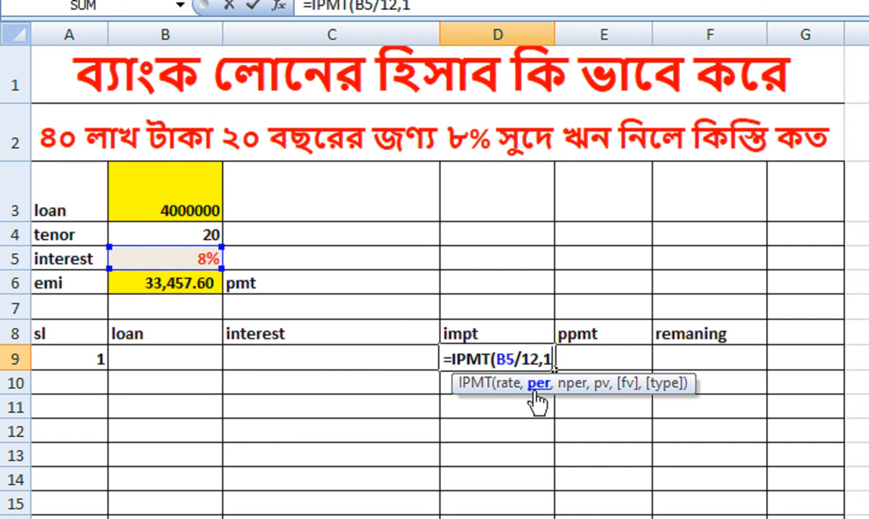
type(",")
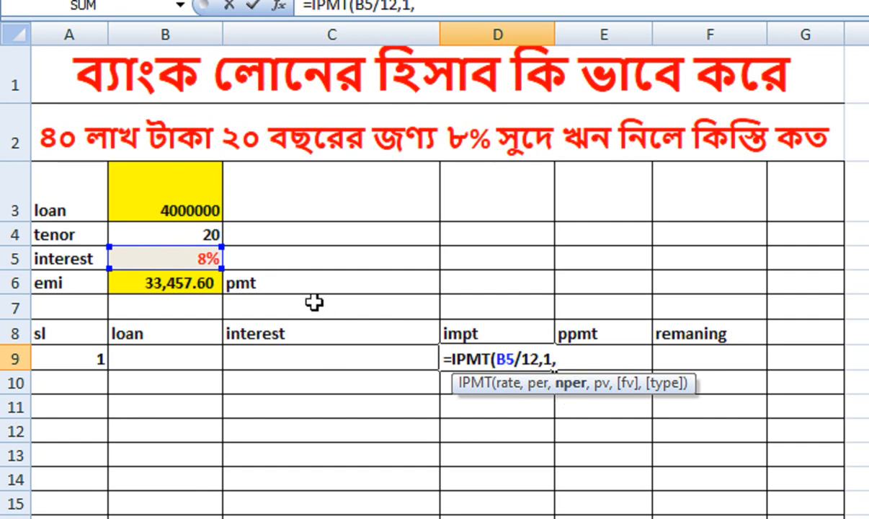
left_click(208, 234)
type("*12,")
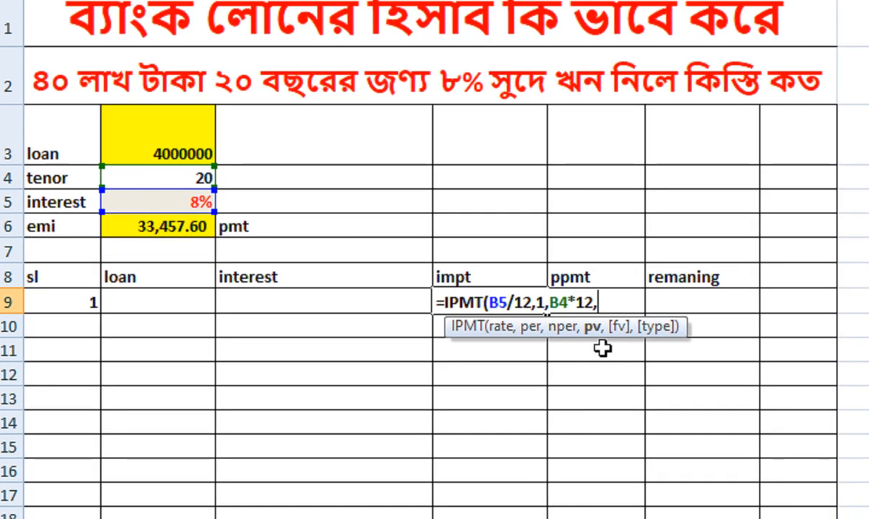
type("-")
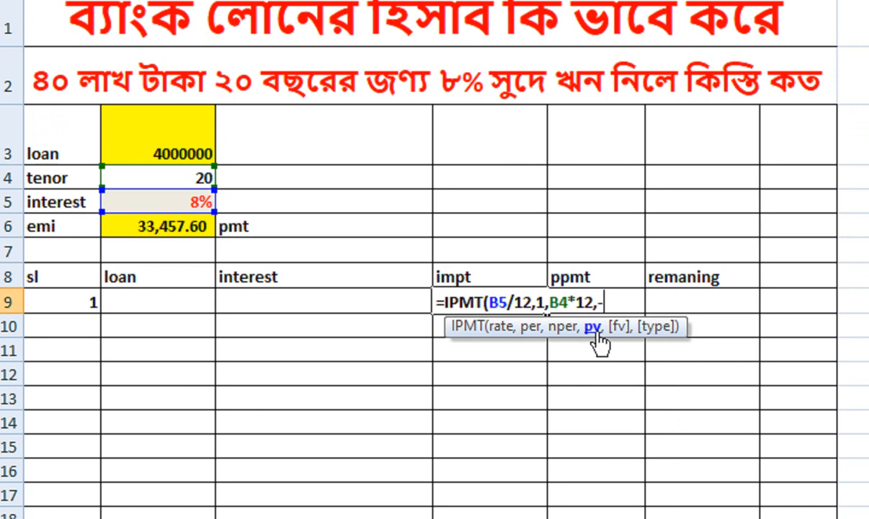
left_click(175, 148)
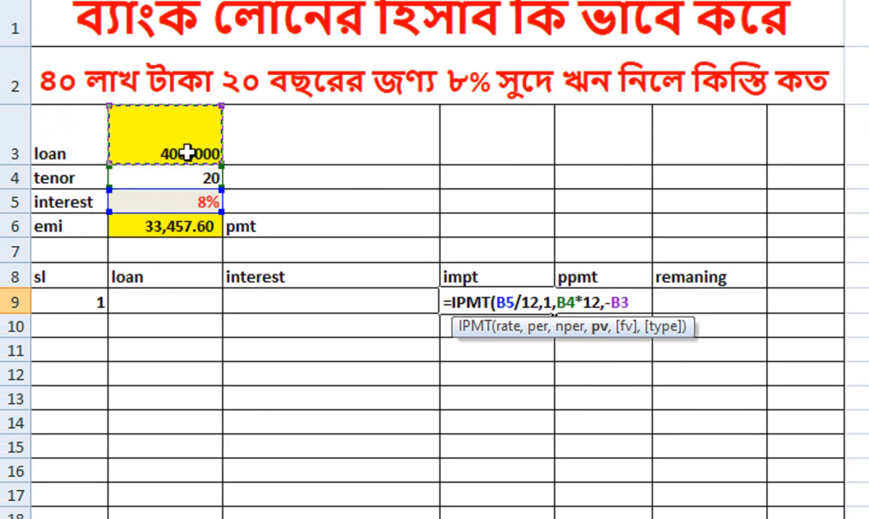
type(")")
key("Return")
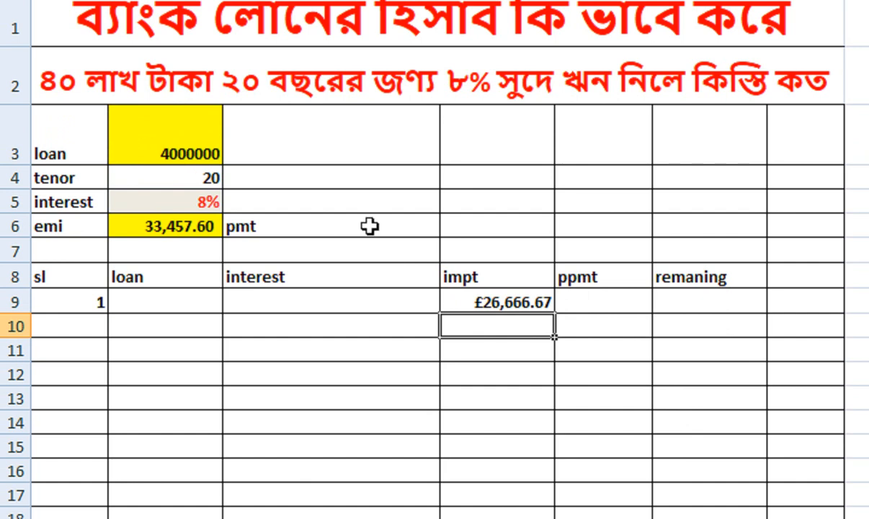
left_click(523, 304)
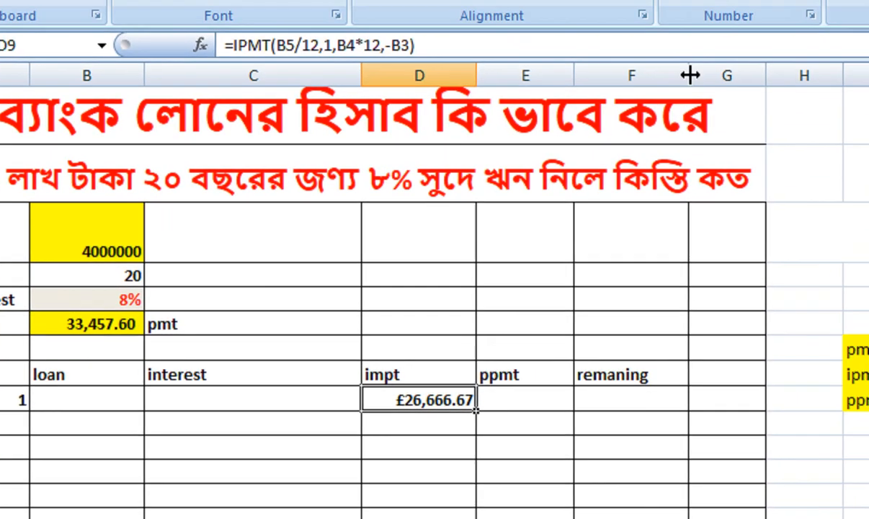
left_click(655, 119)
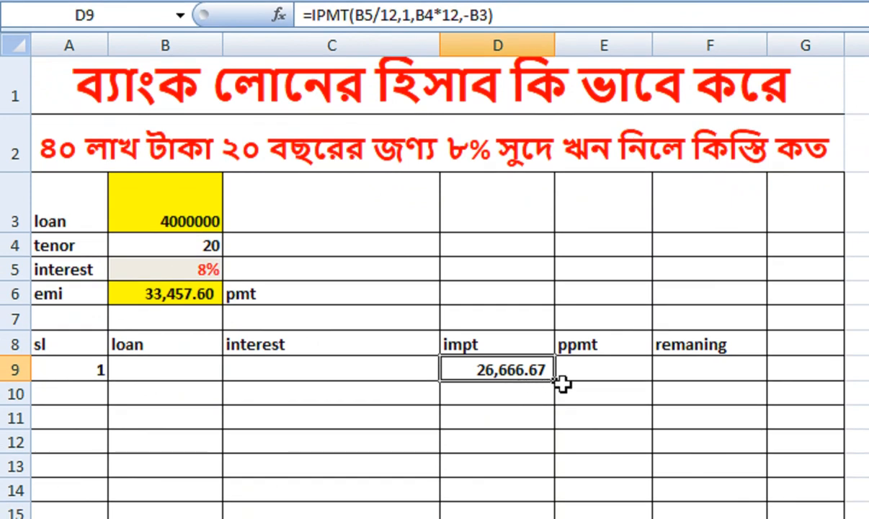
- Calculate the first month's principal in E9 with =PPMT(B5/12,1,B4*12,-B3) and format it in comma style without a currency symbol
left_click(582, 370)
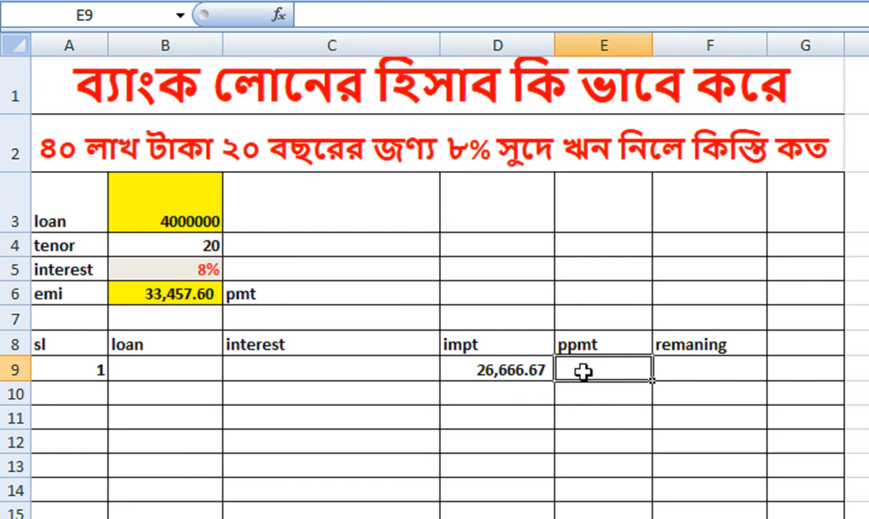
type("=")
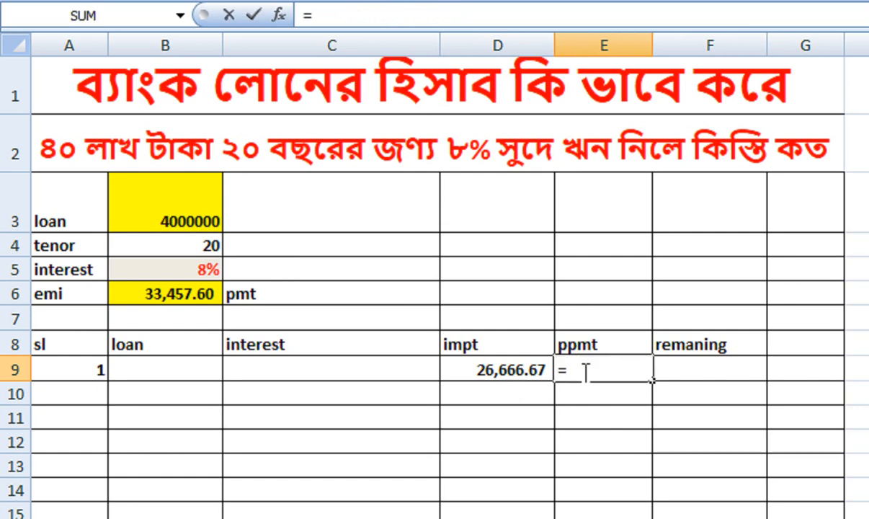
type("ppmt")
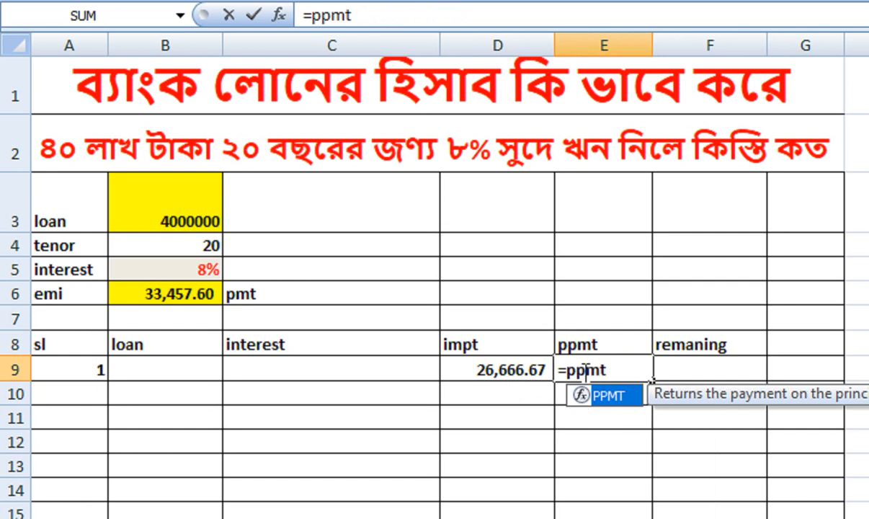
key("Tab")
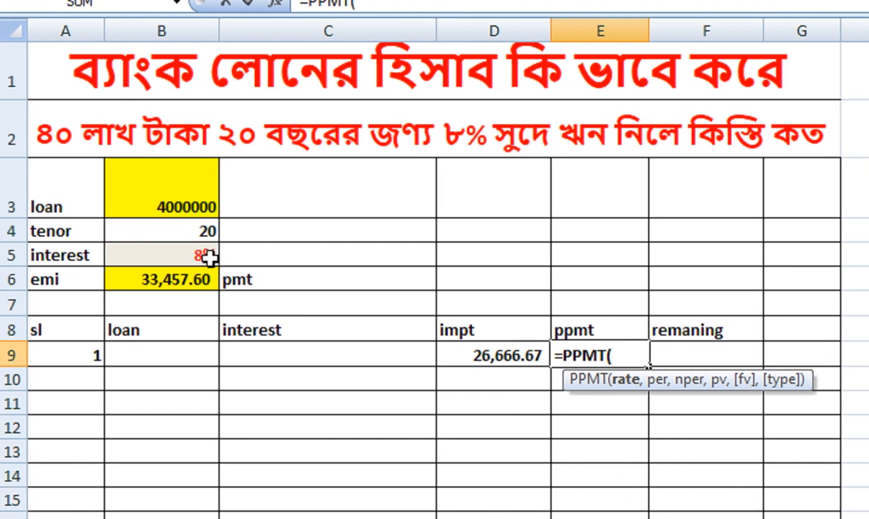
left_click(209, 255)
type("/12,")
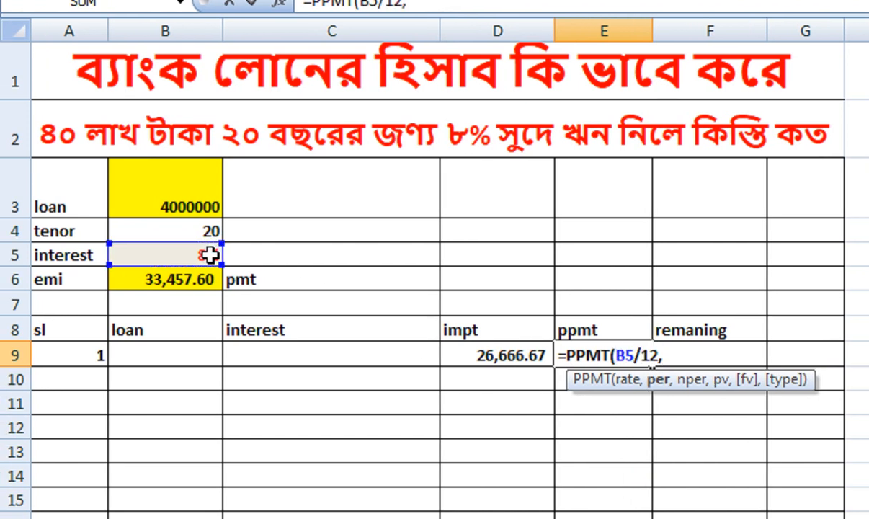
type("1,")
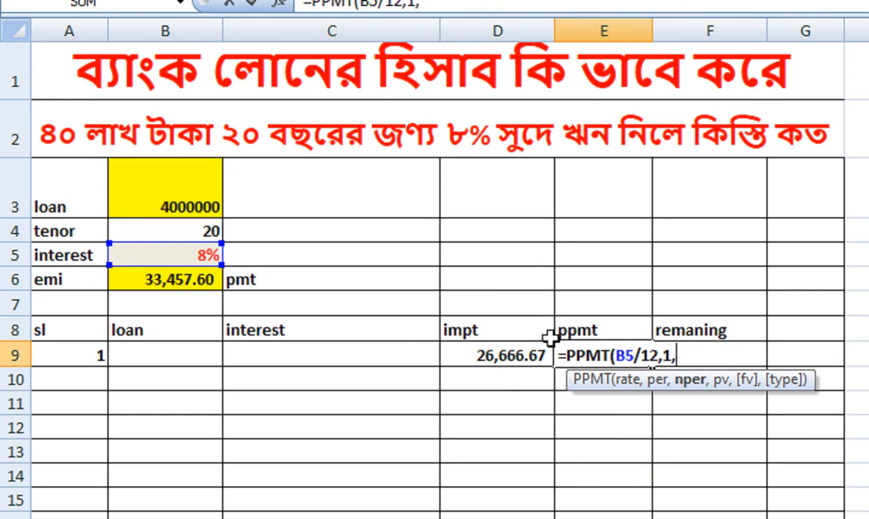
left_click(209, 232)
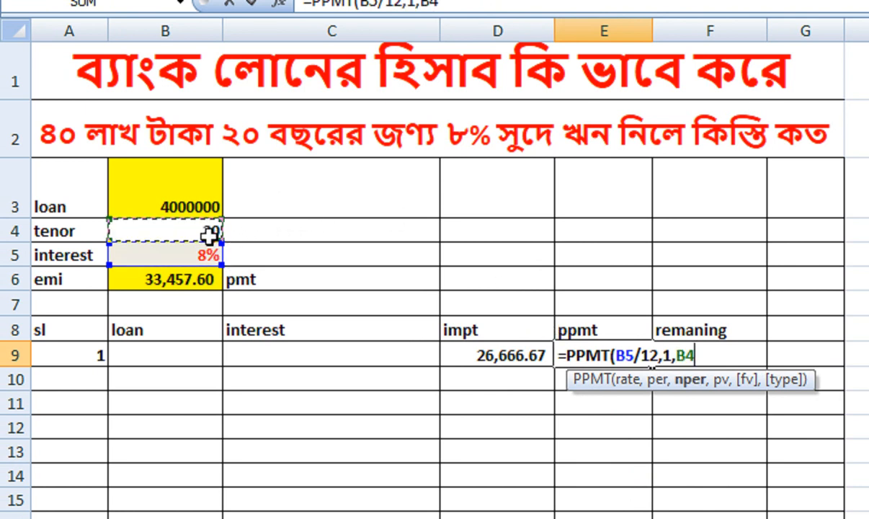
type("*12")
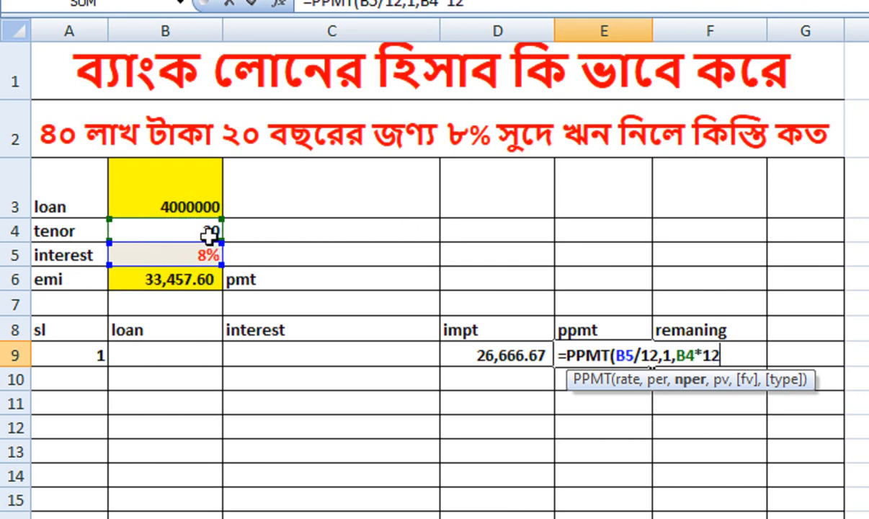
type(",-")
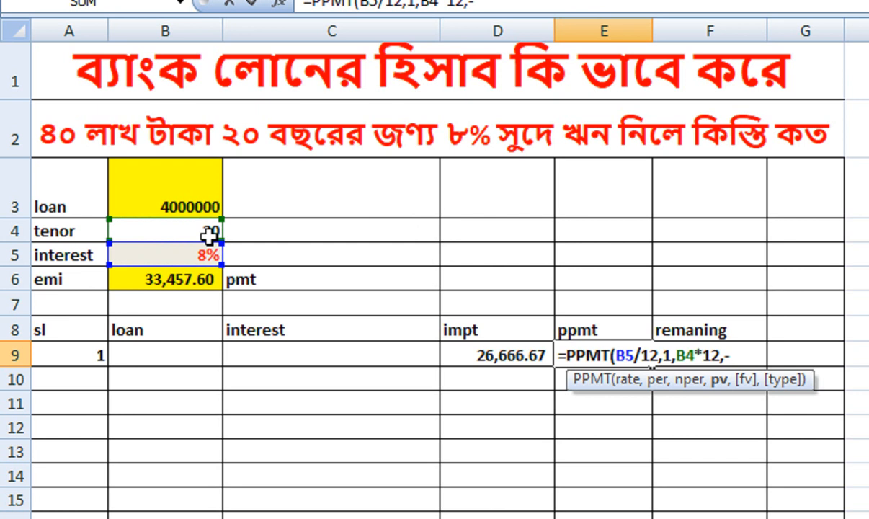
left_click(168, 198)
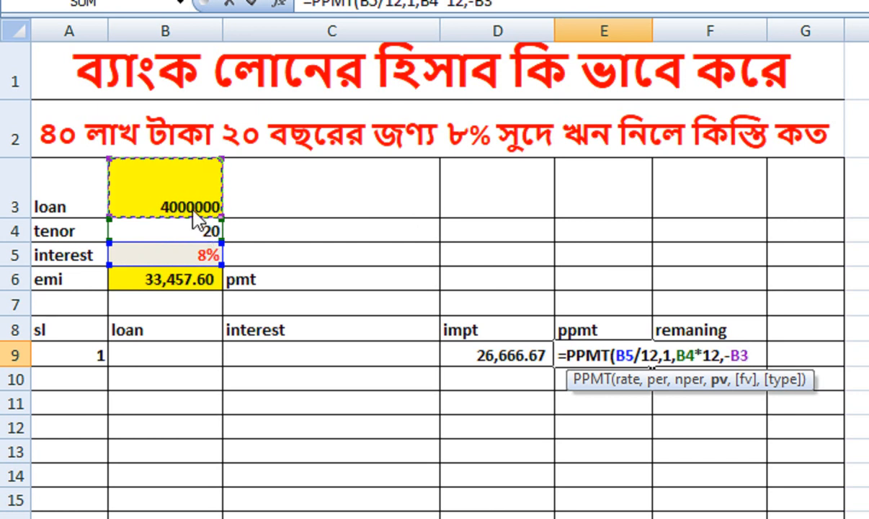
type(")")
key("Return")
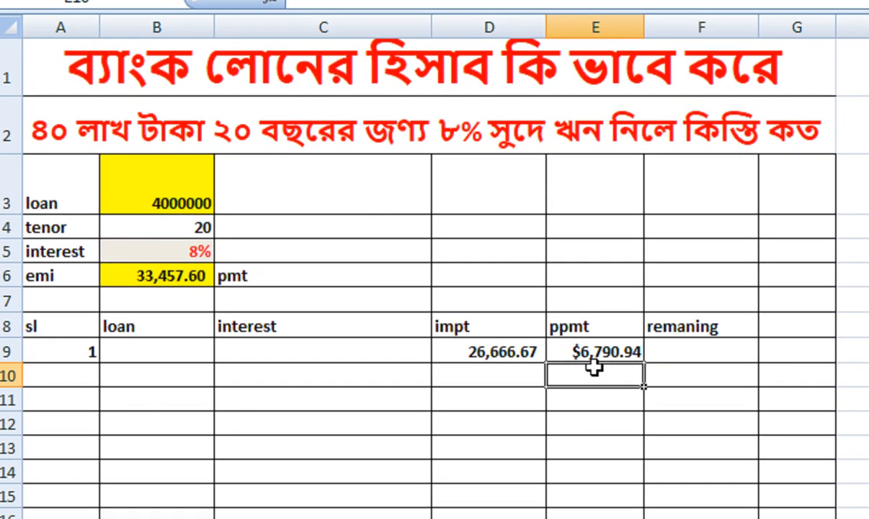
left_click(583, 352)
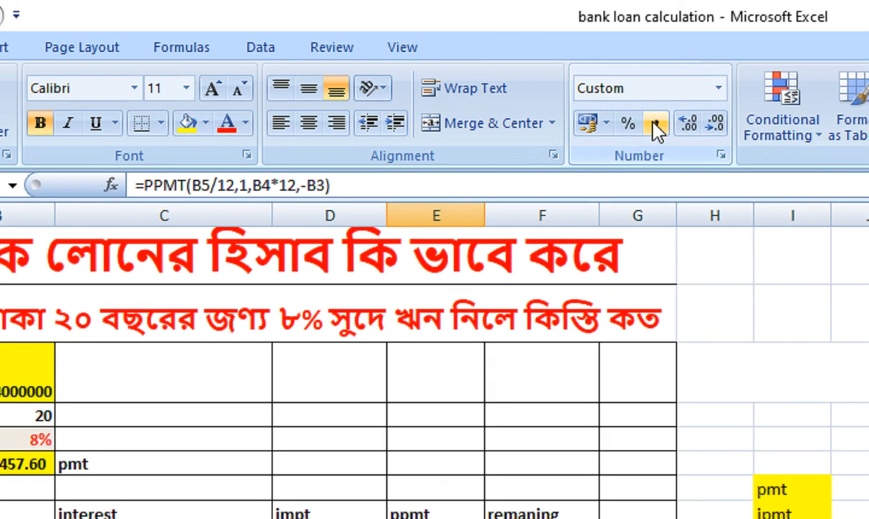
left_click(657, 85)
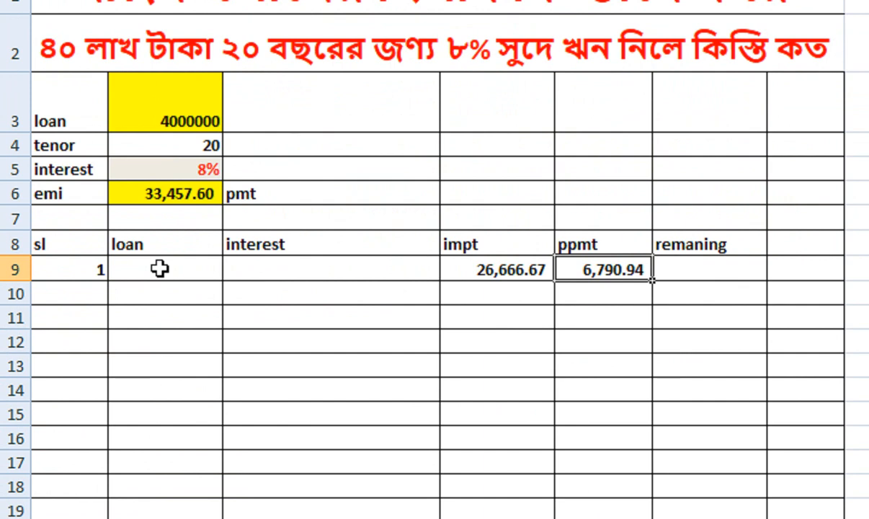
left_click(143, 192)
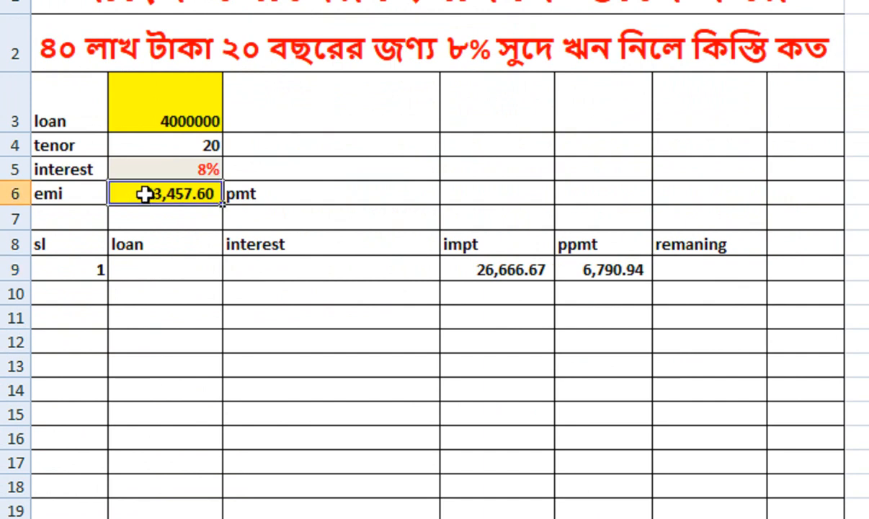
left_click(248, 201)
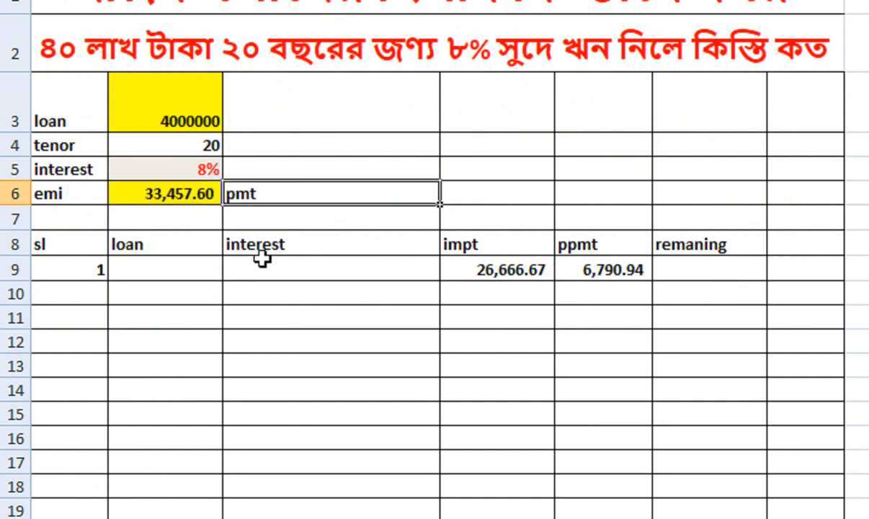
left_click(519, 273)
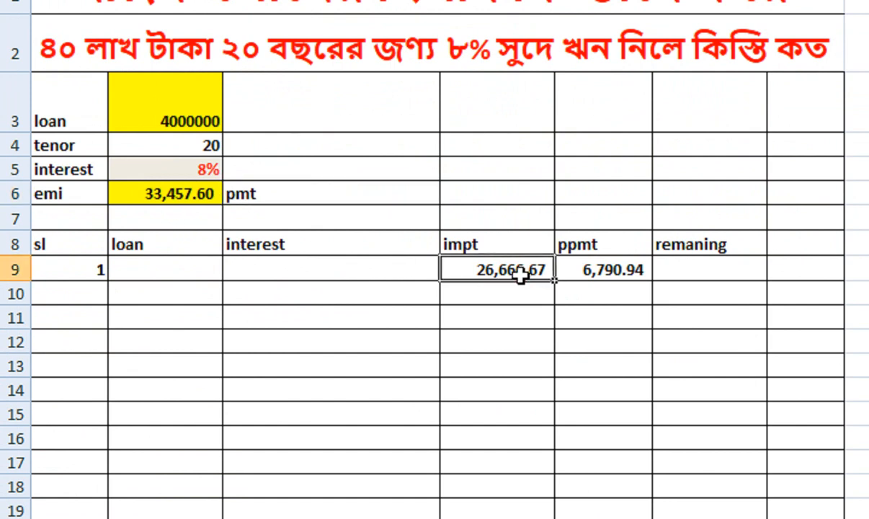
left_click(472, 243)
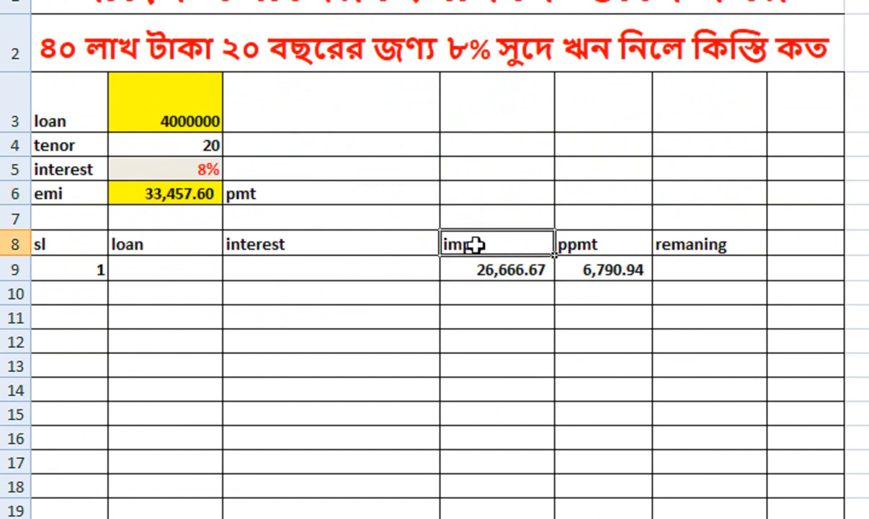
left_click(615, 276)
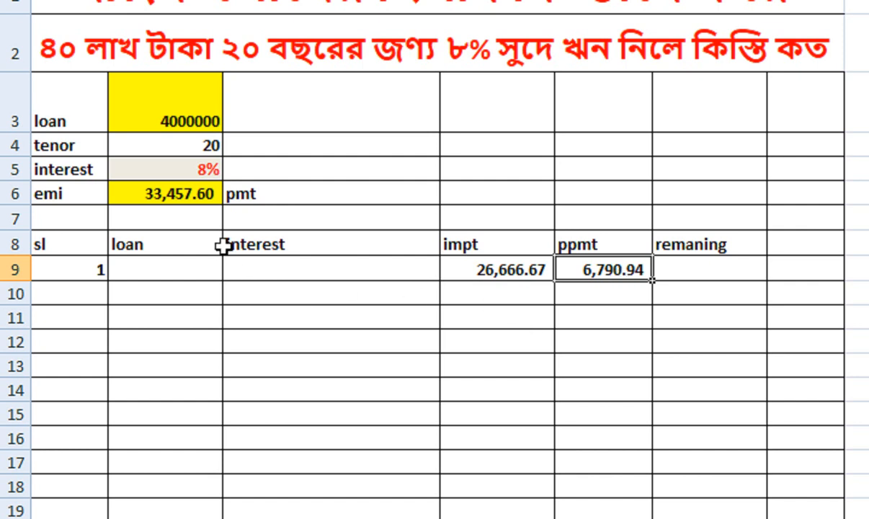
- Enter the formula =IPMT(B5/12,120,B4812,-B30) in D11 for the interest of month 120
left_click(467, 316)
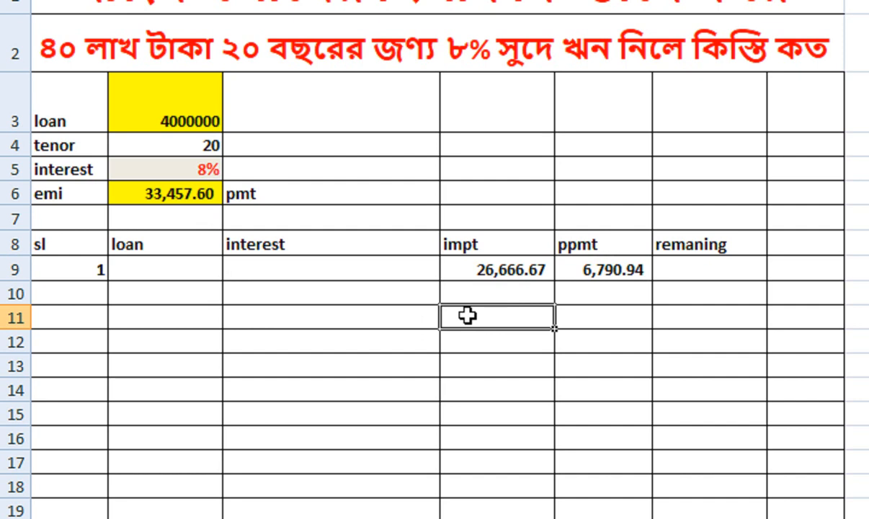
type("=")
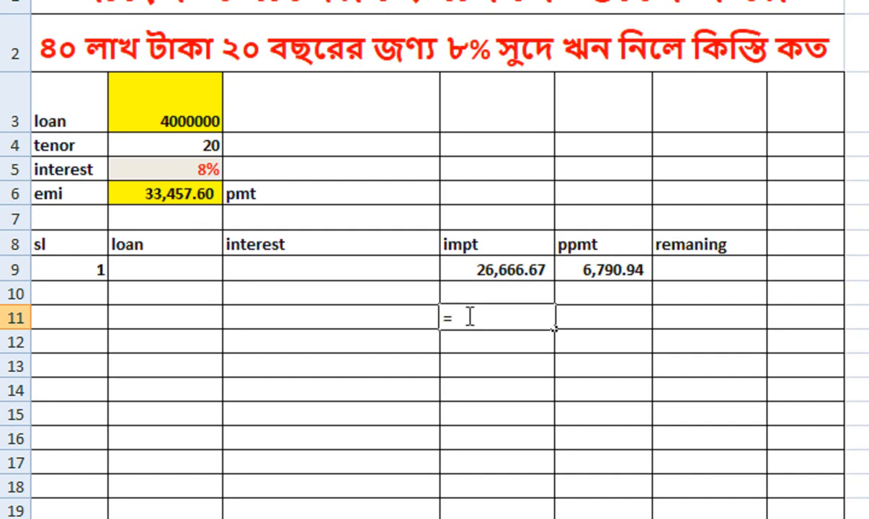
type("i")
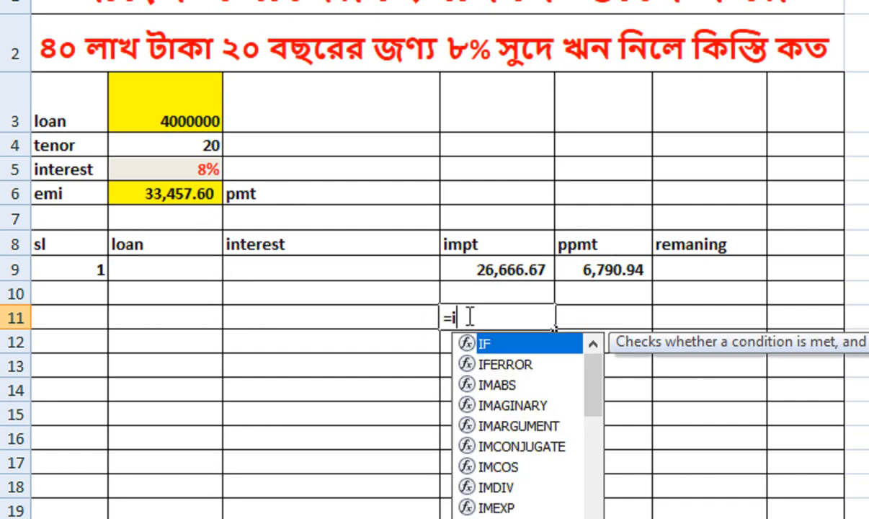
type("pmt")
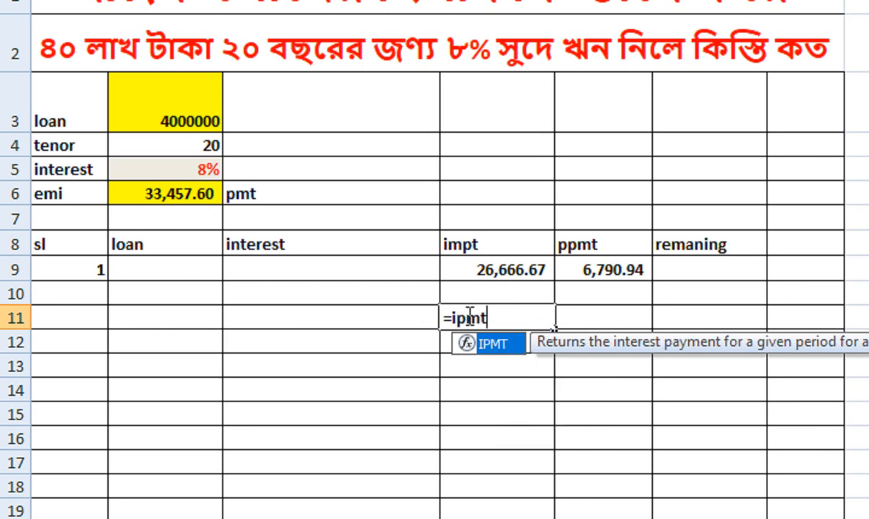
key("Tab")
left_click(200, 166)
type("/")
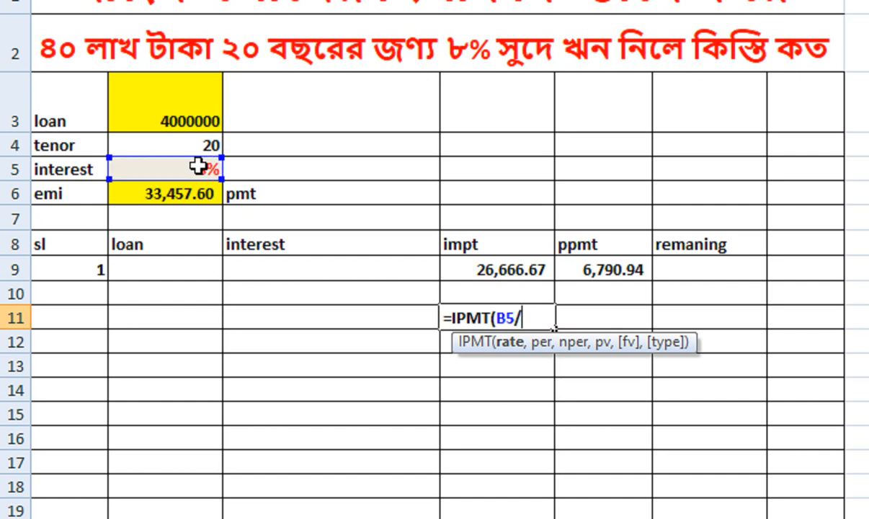
type("12,")
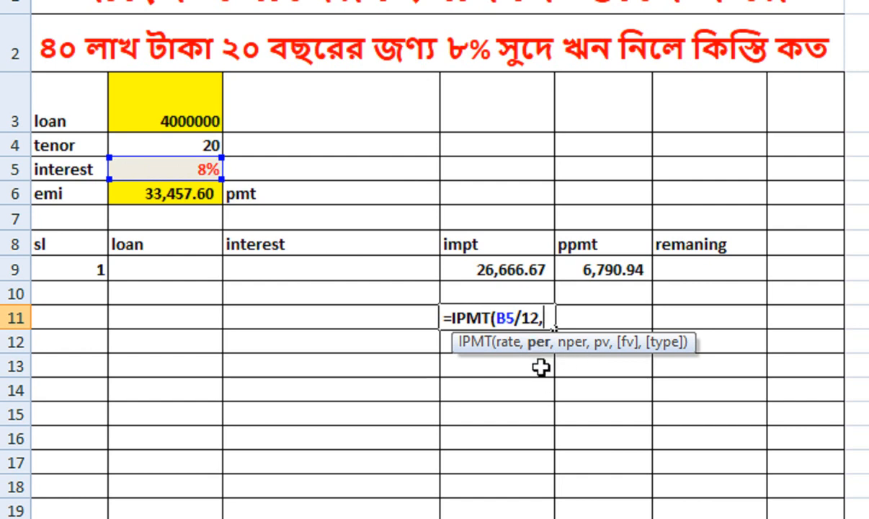
type("120,")
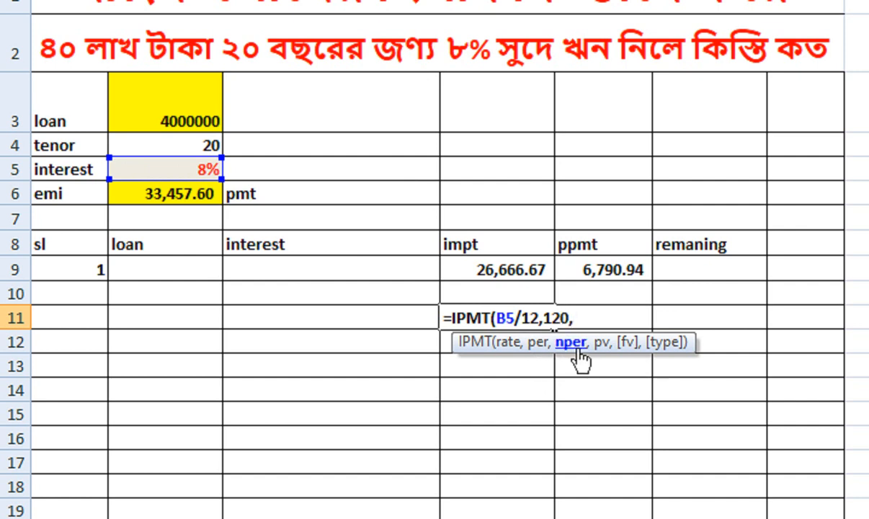
left_click(206, 143)
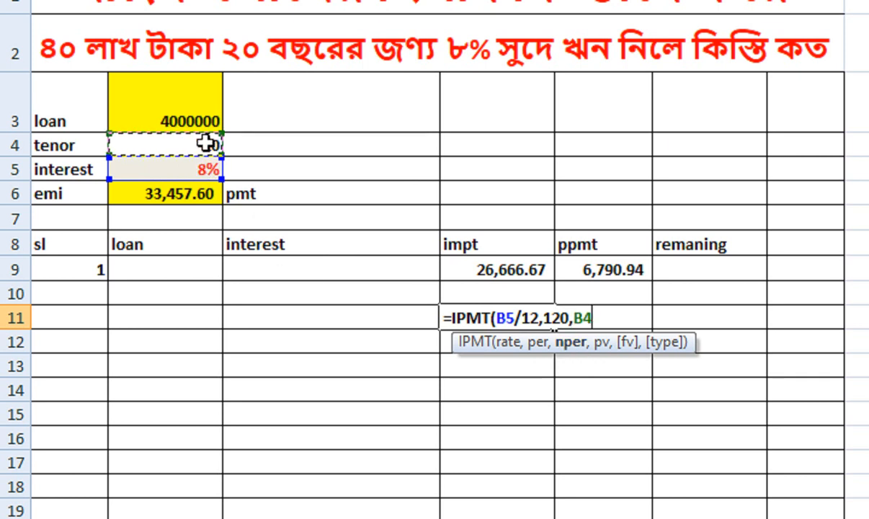
type("812")
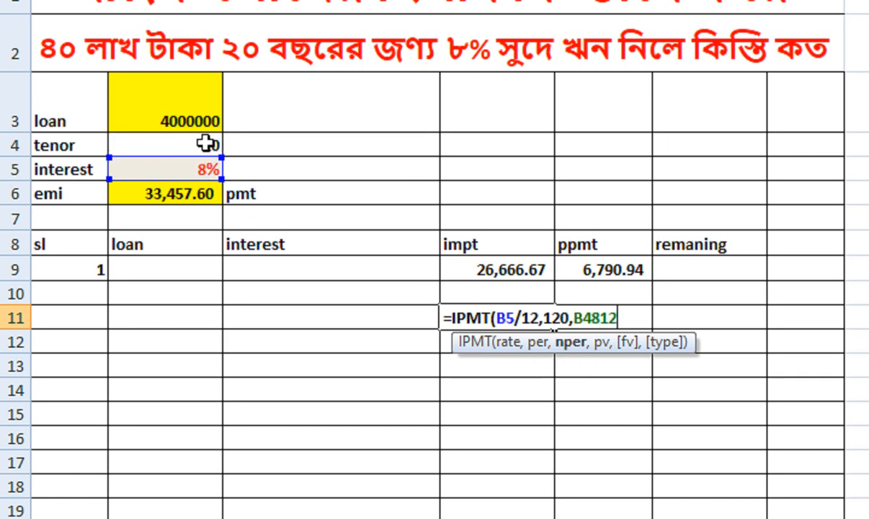
type(",")
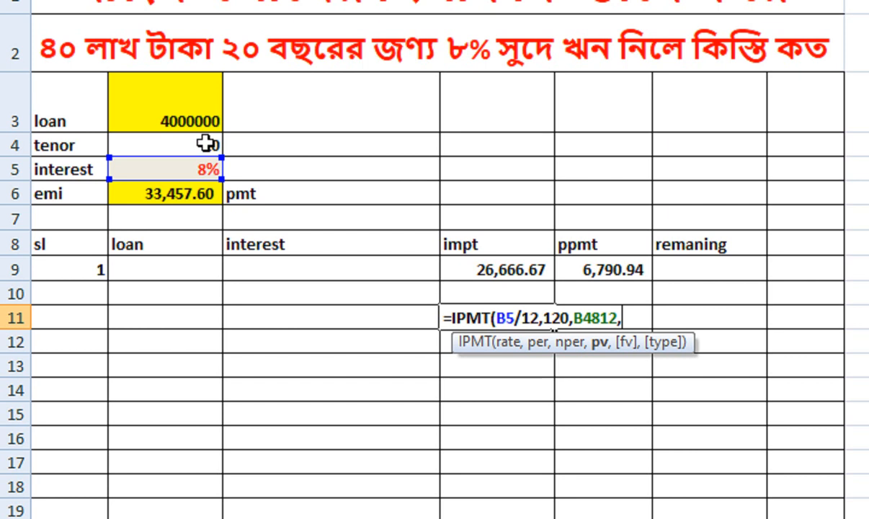
type("-")
left_click(184, 122)
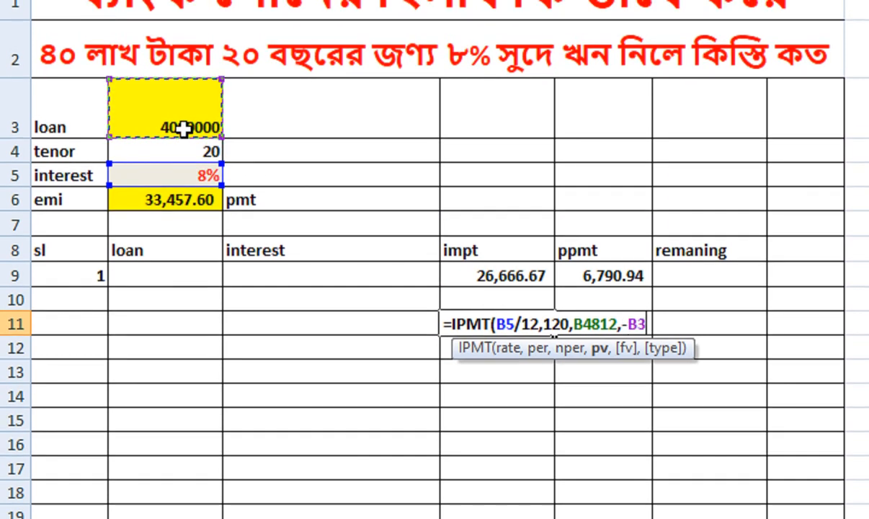
key("Return")
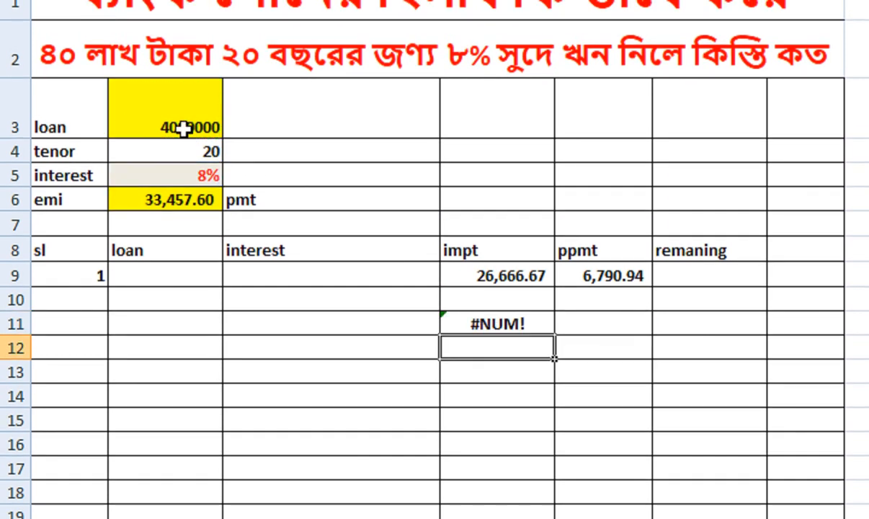
- Correct the number-of-periods argument of the IPMT formula in D11 to B4*12
double_click(508, 324)
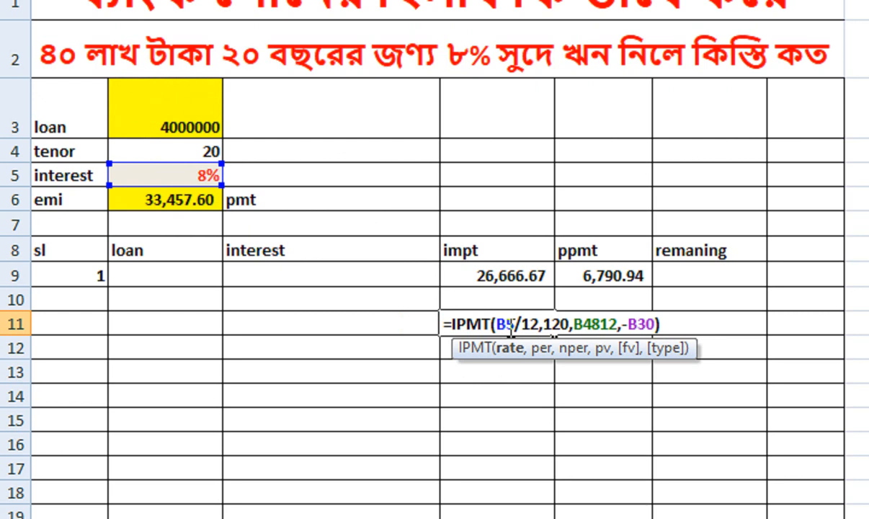
left_click(593, 323)
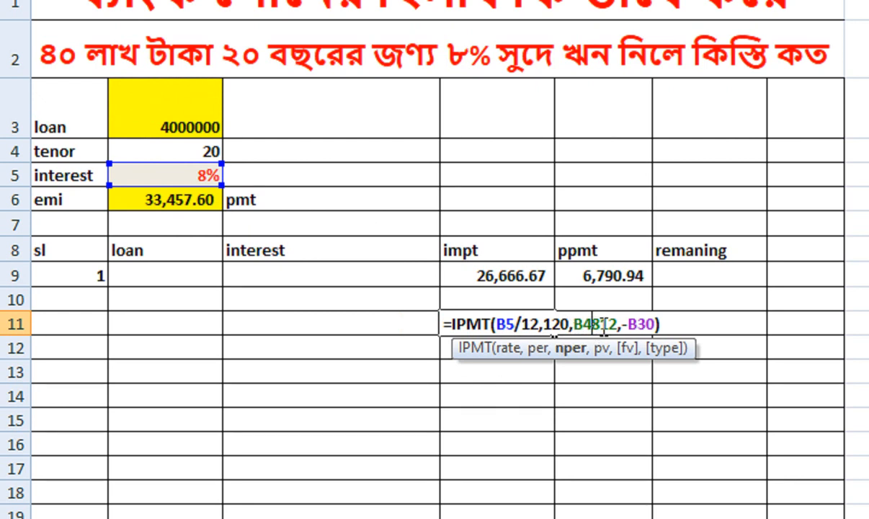
key("BackSpace")
type("*")
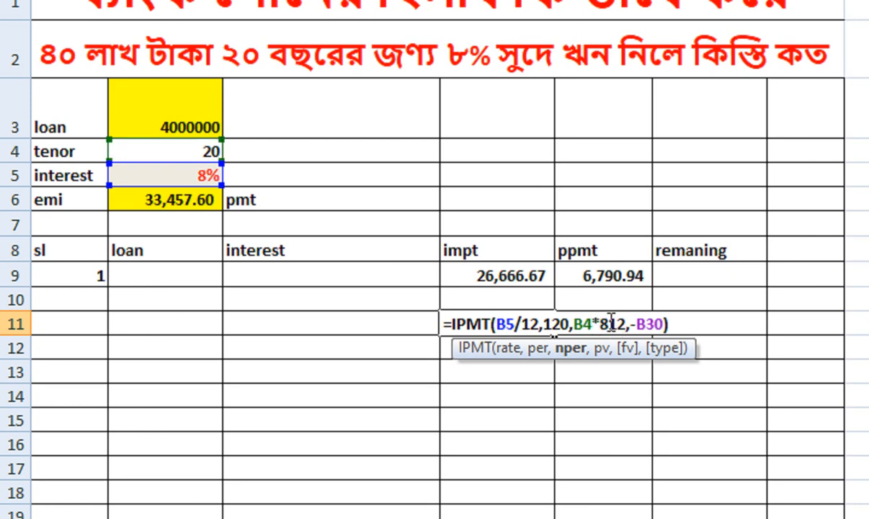
key("BackSpace")
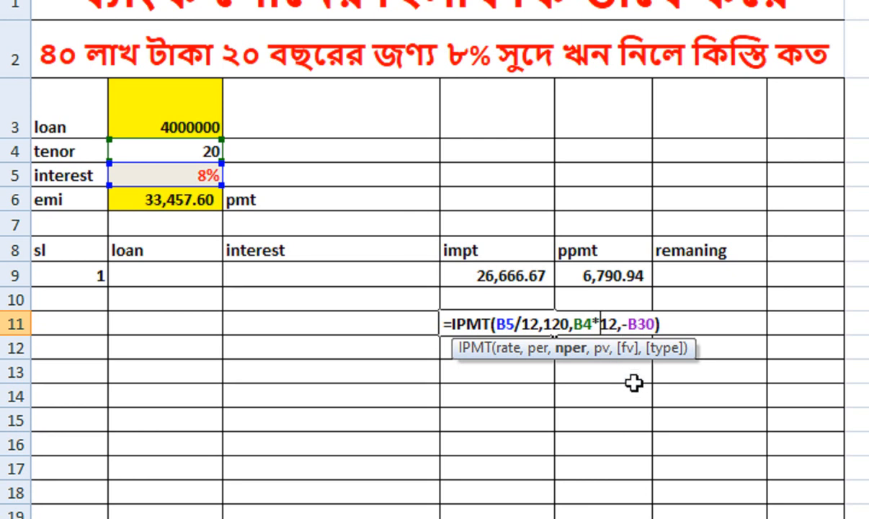
key("Return")
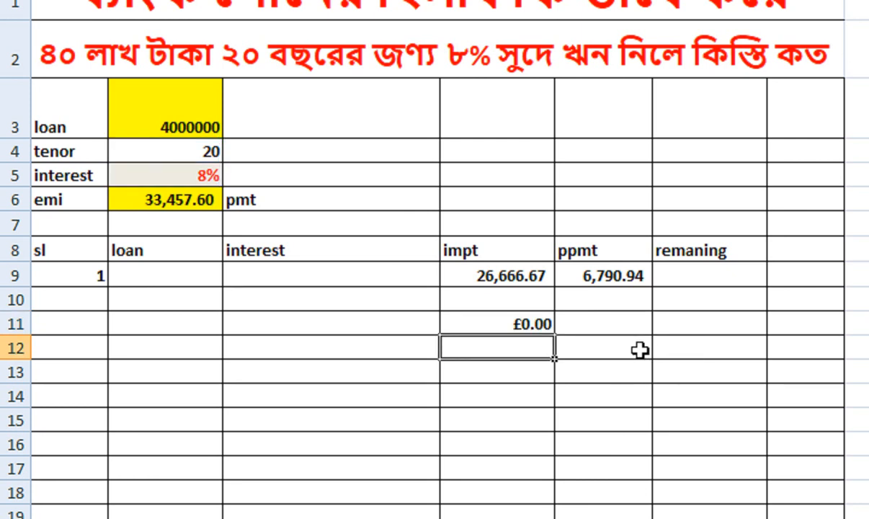
- Clear the existing IPMT formula from D11, keeping the cell open for a new entry
double_click(520, 324)
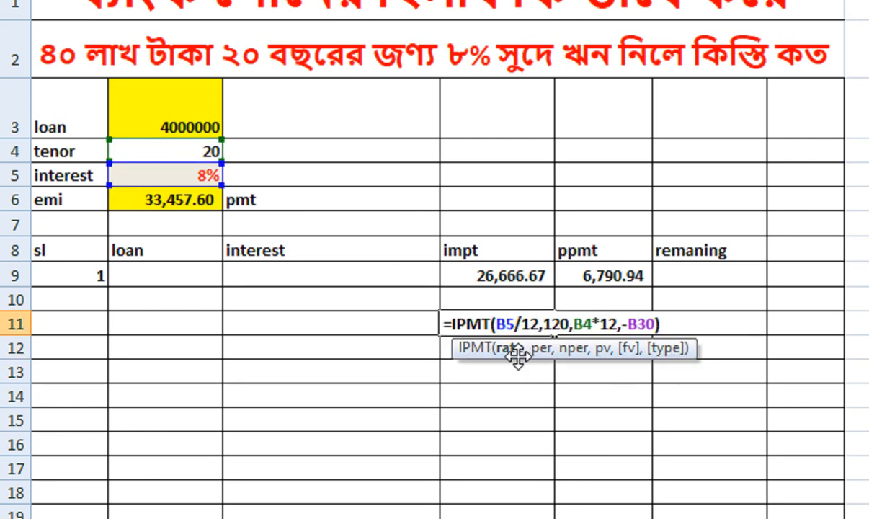
left_click(506, 323)
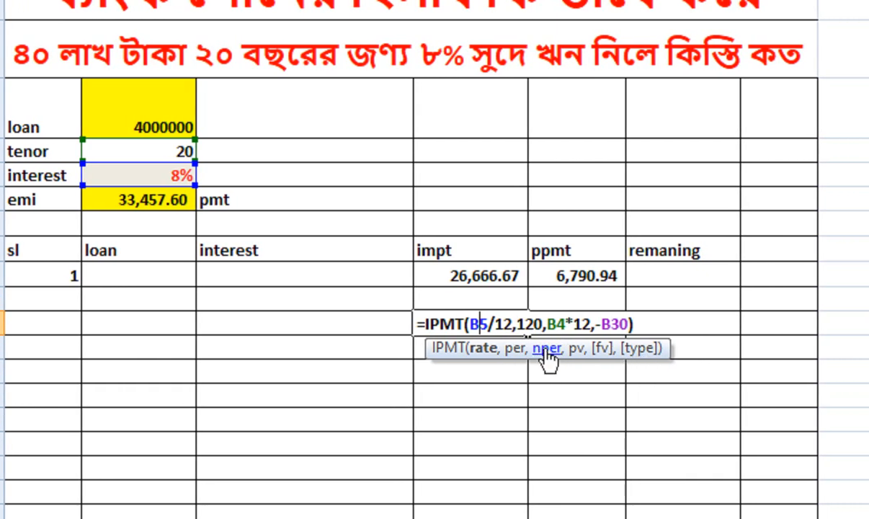
left_click_drag(440, 324, 639, 325)
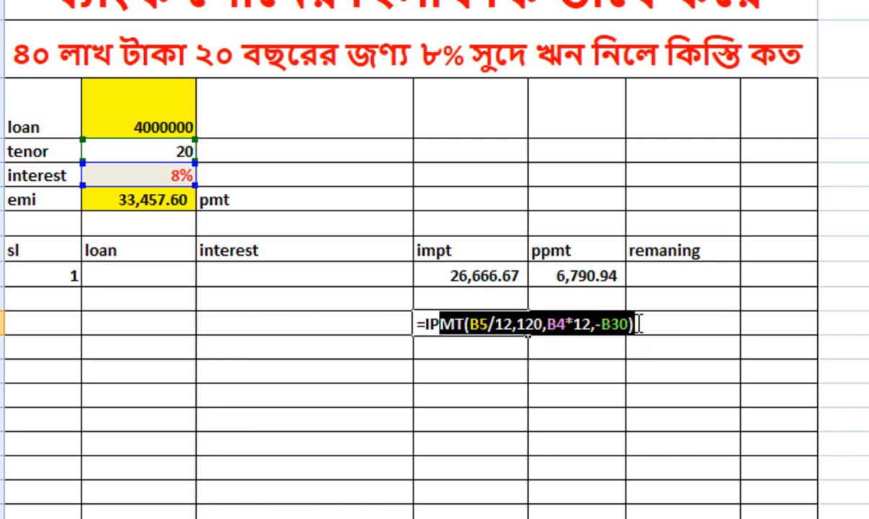
key("BackSpace")
key("BackSpace")
key("BackSpace")
key("BackSpace")
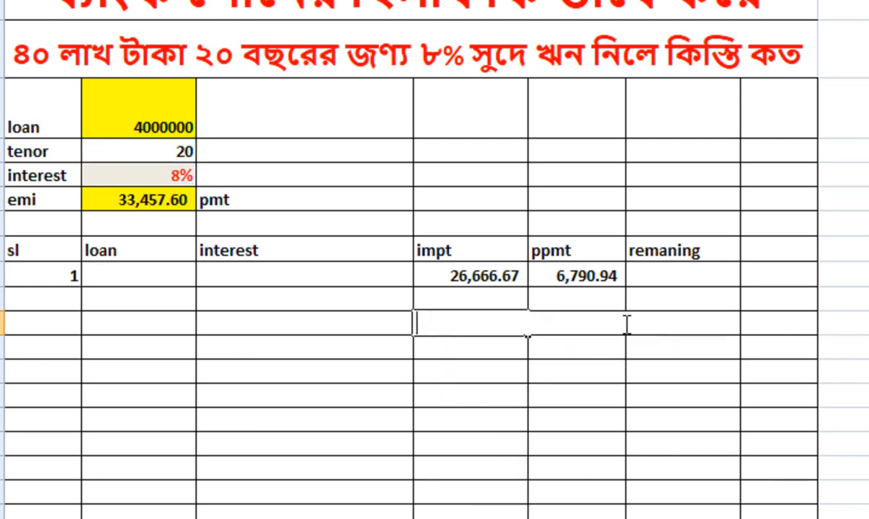
- Calculate the interest of month 60 in D11 with =IPMT(B5/12,60,B4*12,-B3) and check the entered formula
type("=imp")
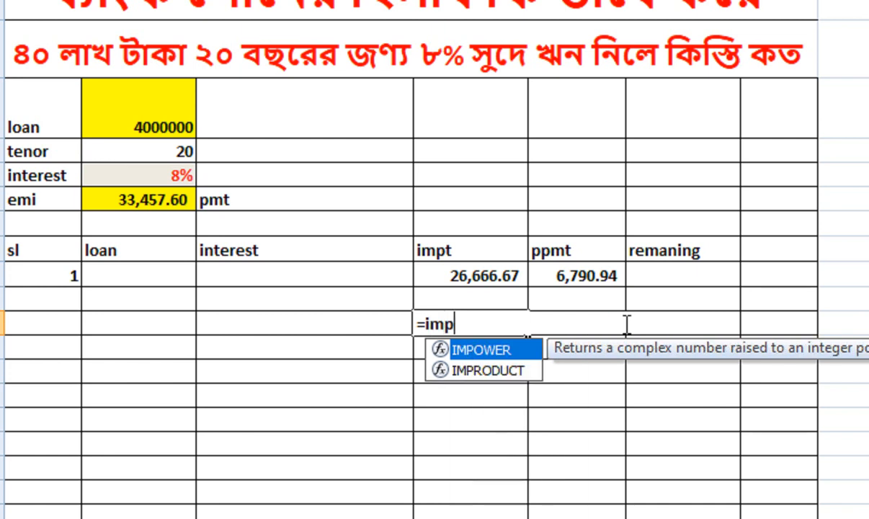
key("BackSpace")
key("BackSpace")
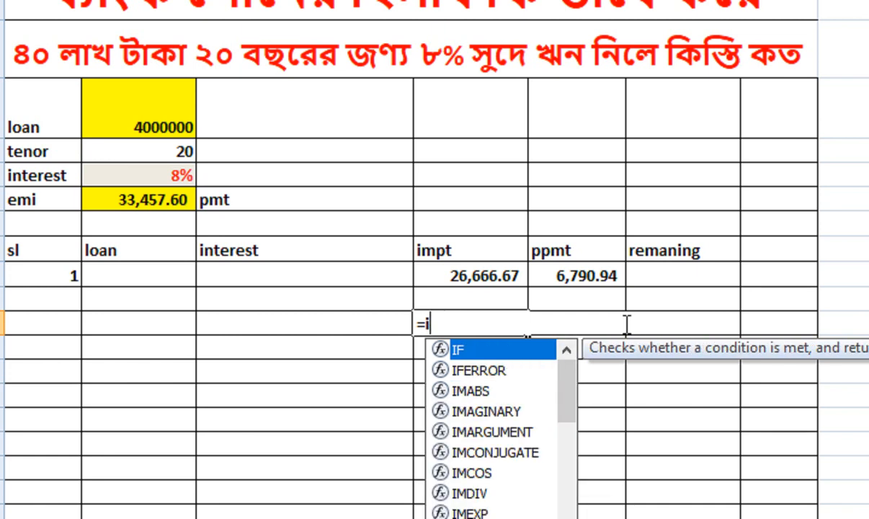
type("pmt")
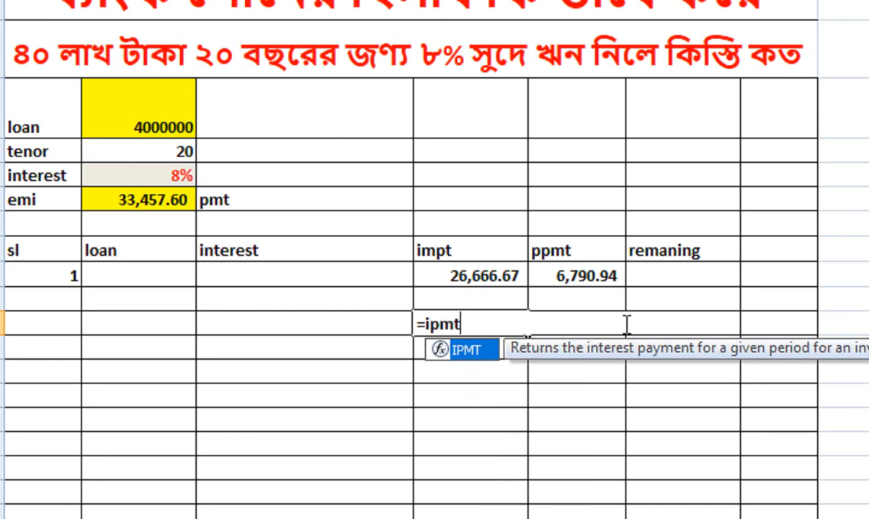
key("Tab")
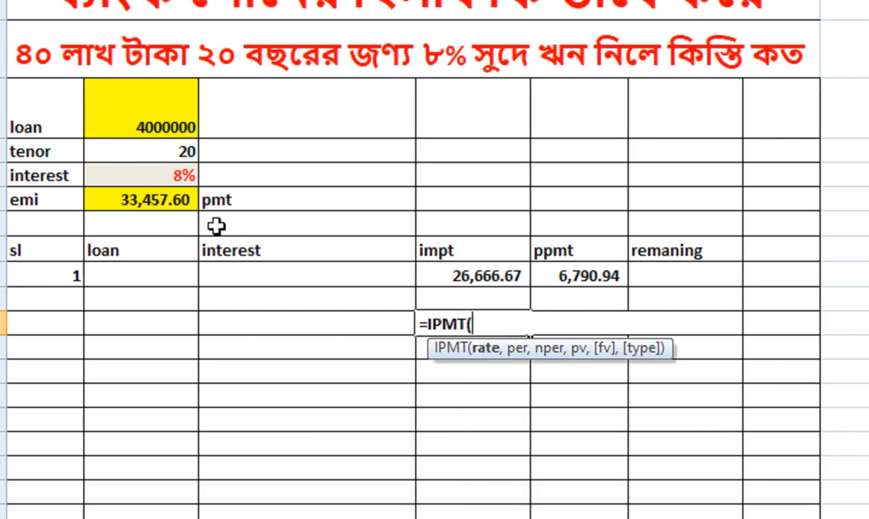
left_click(174, 181)
type("/12,")
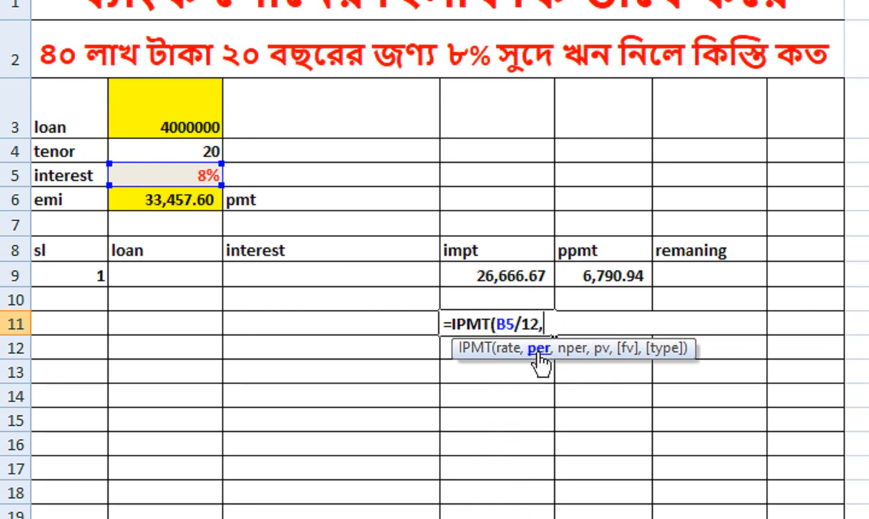
type("60,")
left_click(197, 154)
type("*12")
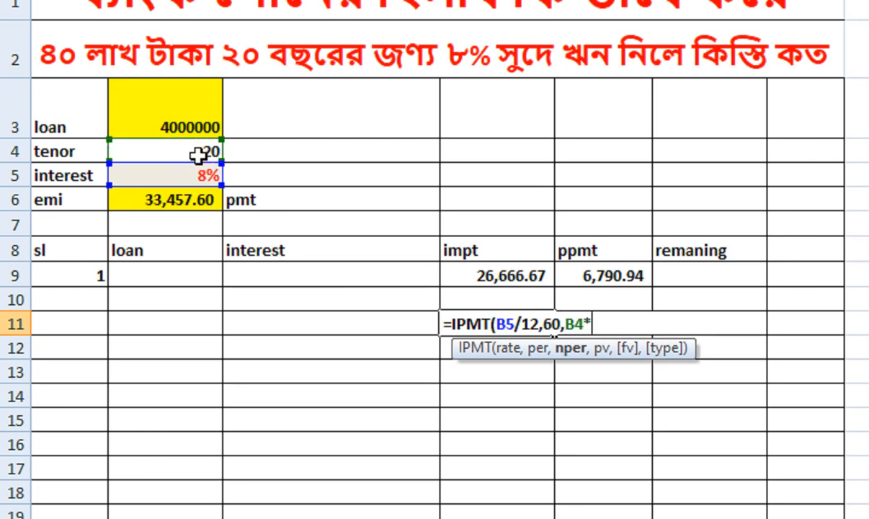
type(",")
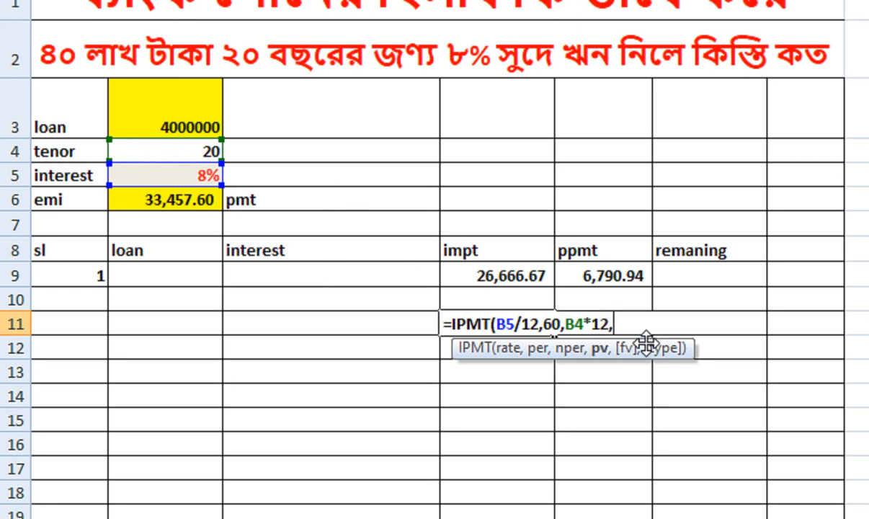
type("-")
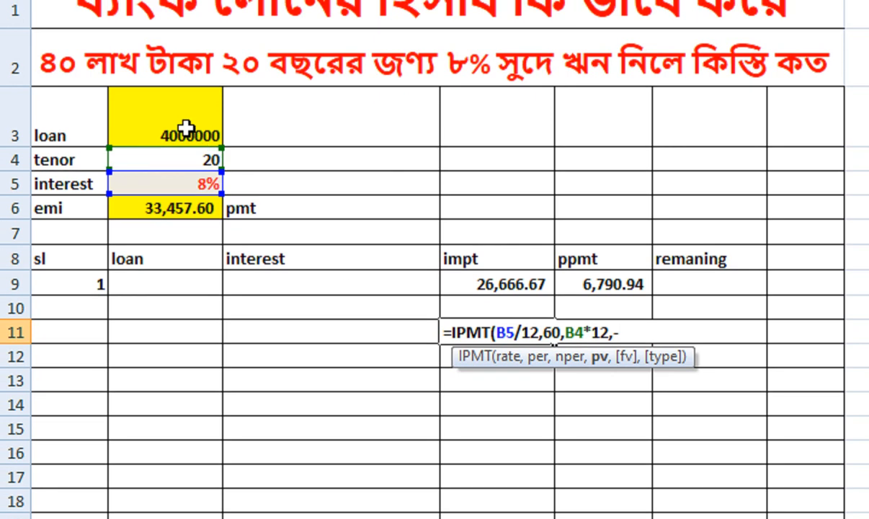
left_click(188, 133)
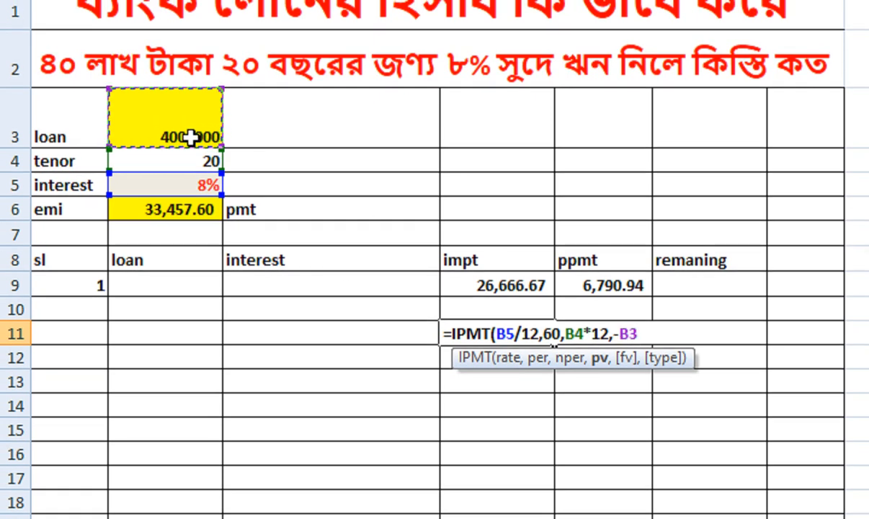
key("Return")
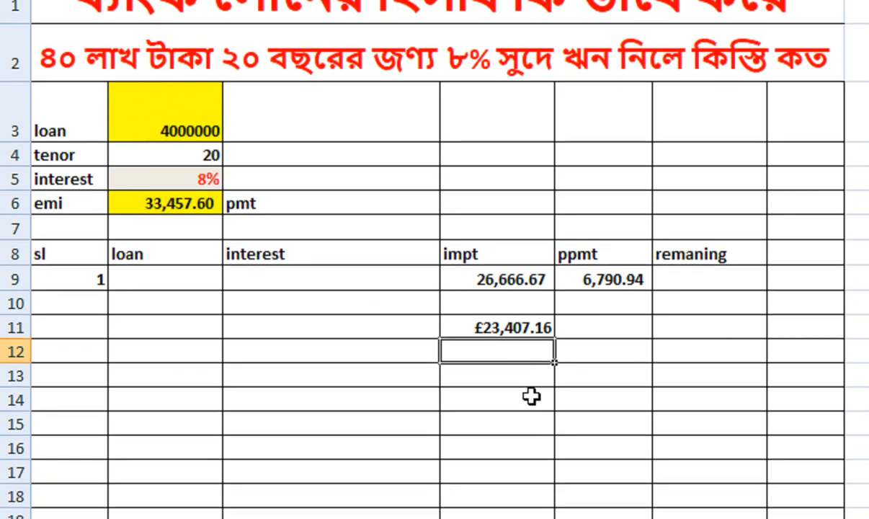
double_click(482, 335)
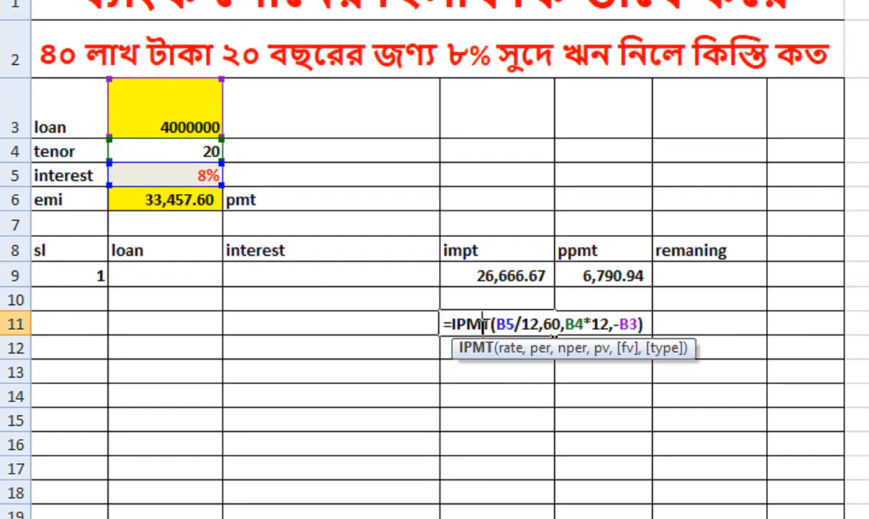
key("Return")
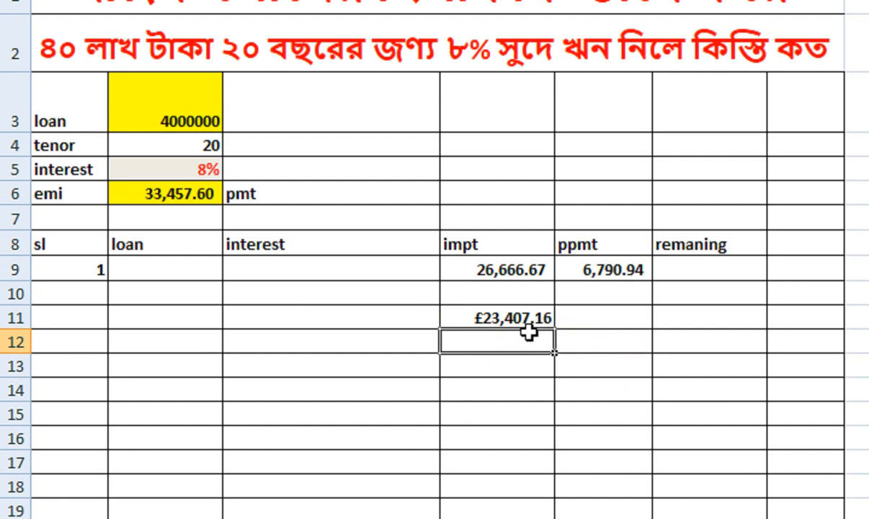
- Calculate the principal of month 60 in E11 with =PPMT(B5/12,60,B4*12,-B3)
left_click(582, 316)
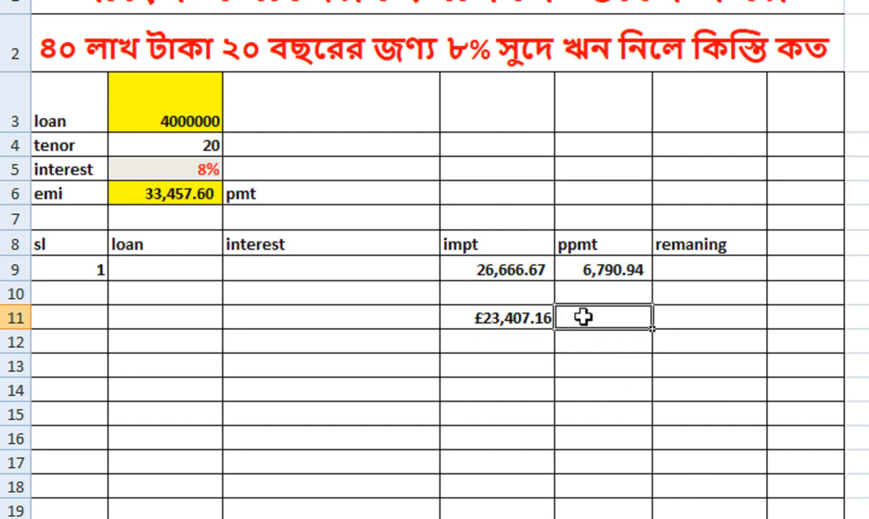
type("=")
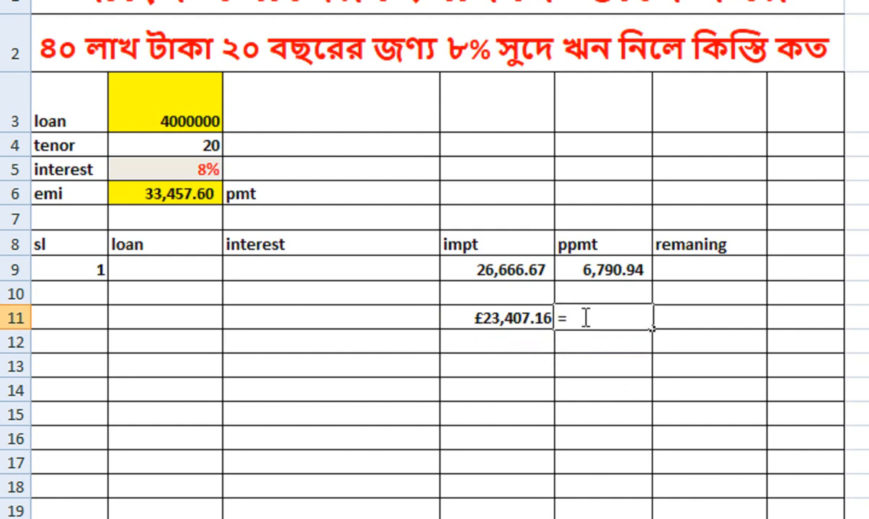
type("p")
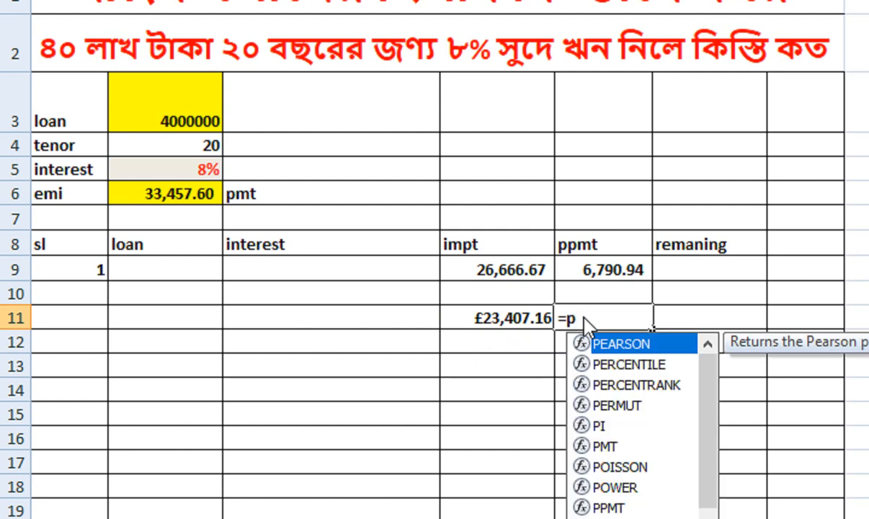
type("pmt")
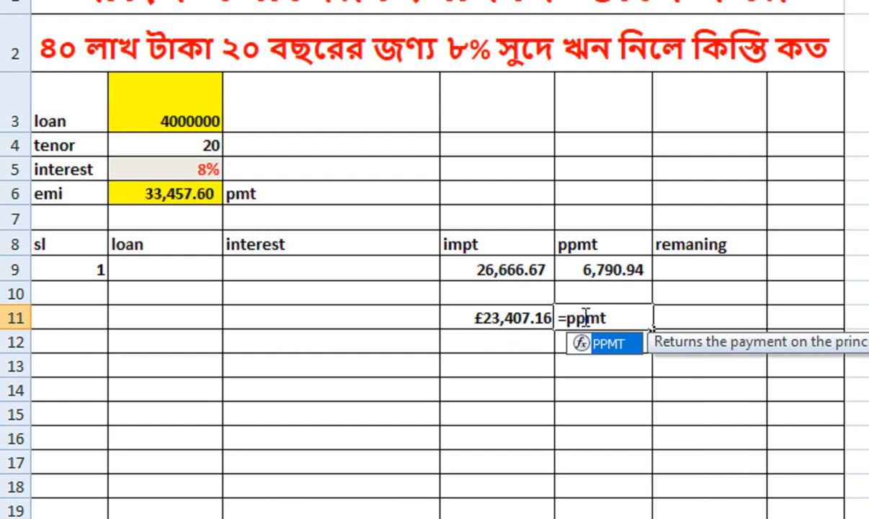
key("Tab")
left_click(192, 171)
type("/12,")
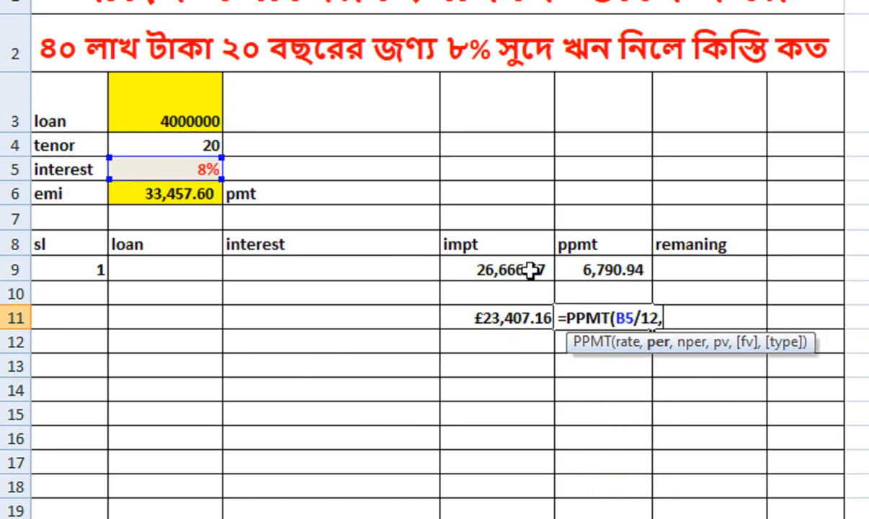
type("60")
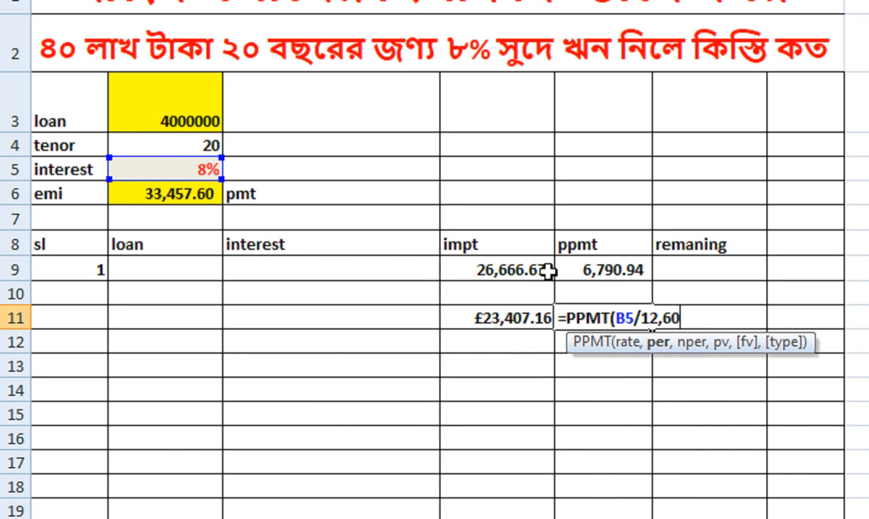
type(",")
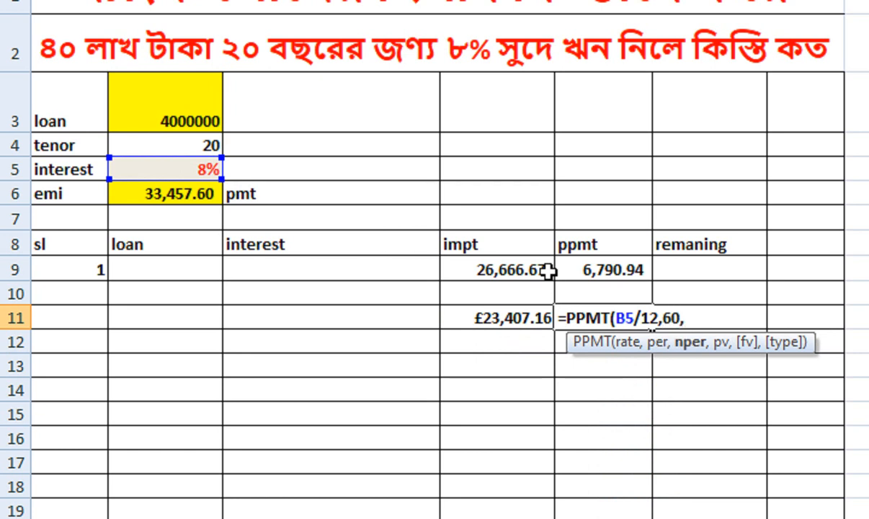
left_click(199, 146)
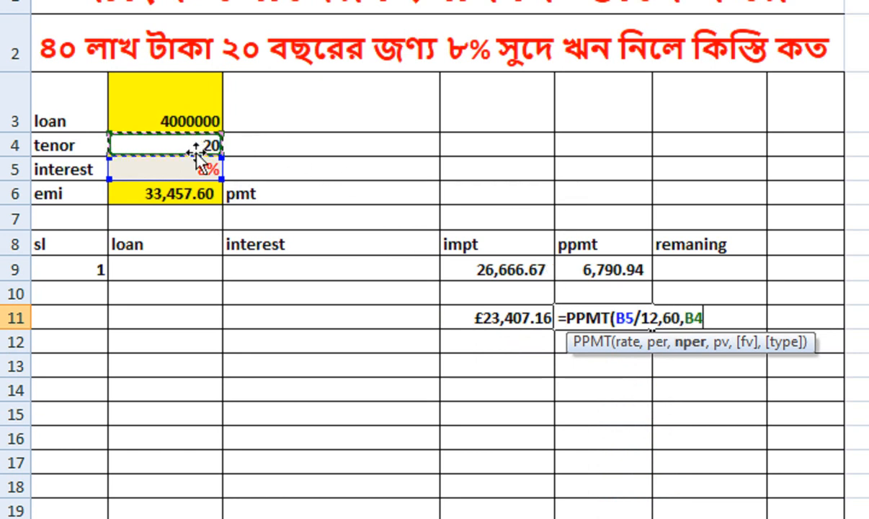
type("*12,")
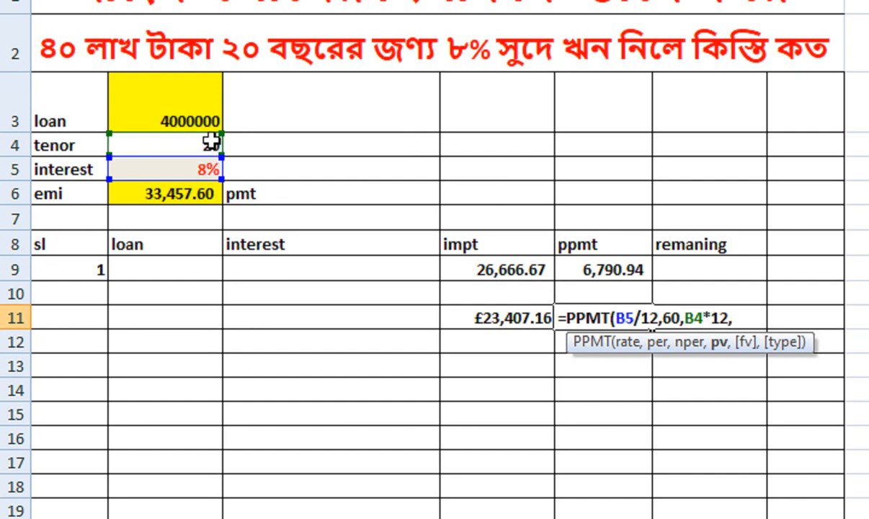
type("-")
left_click(189, 122)
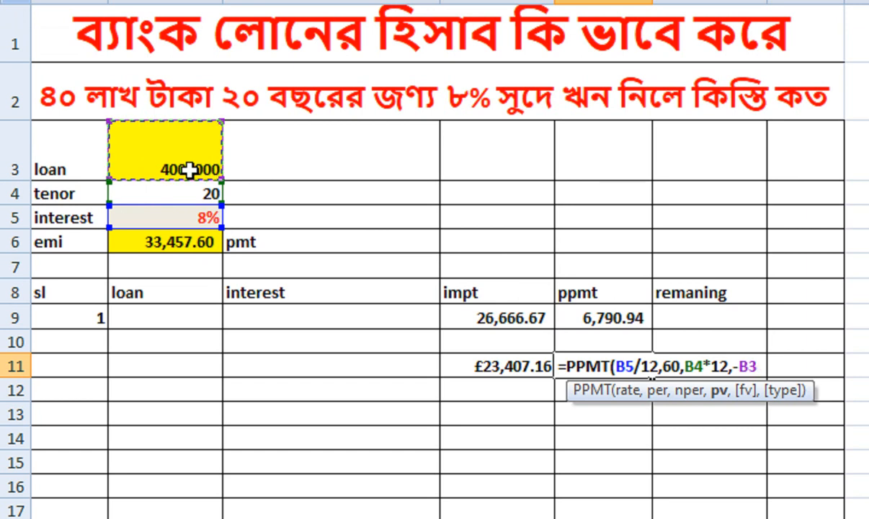
type(")")
key("Return")
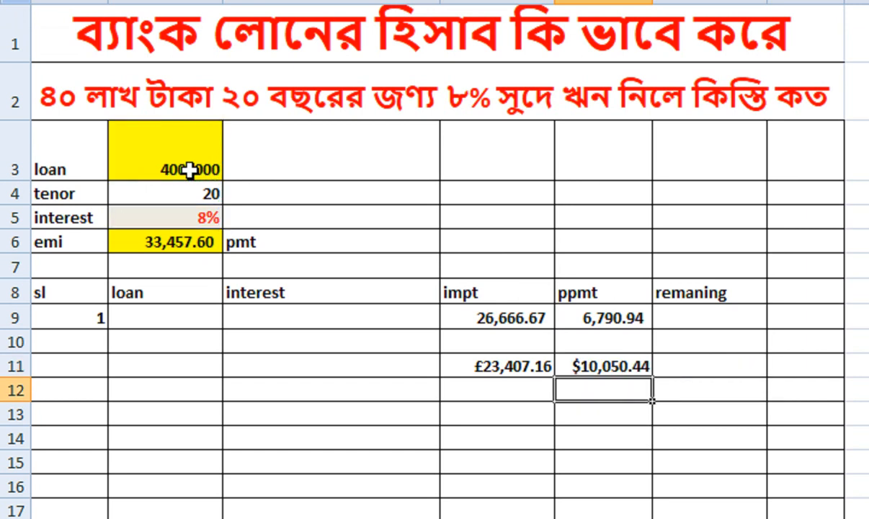